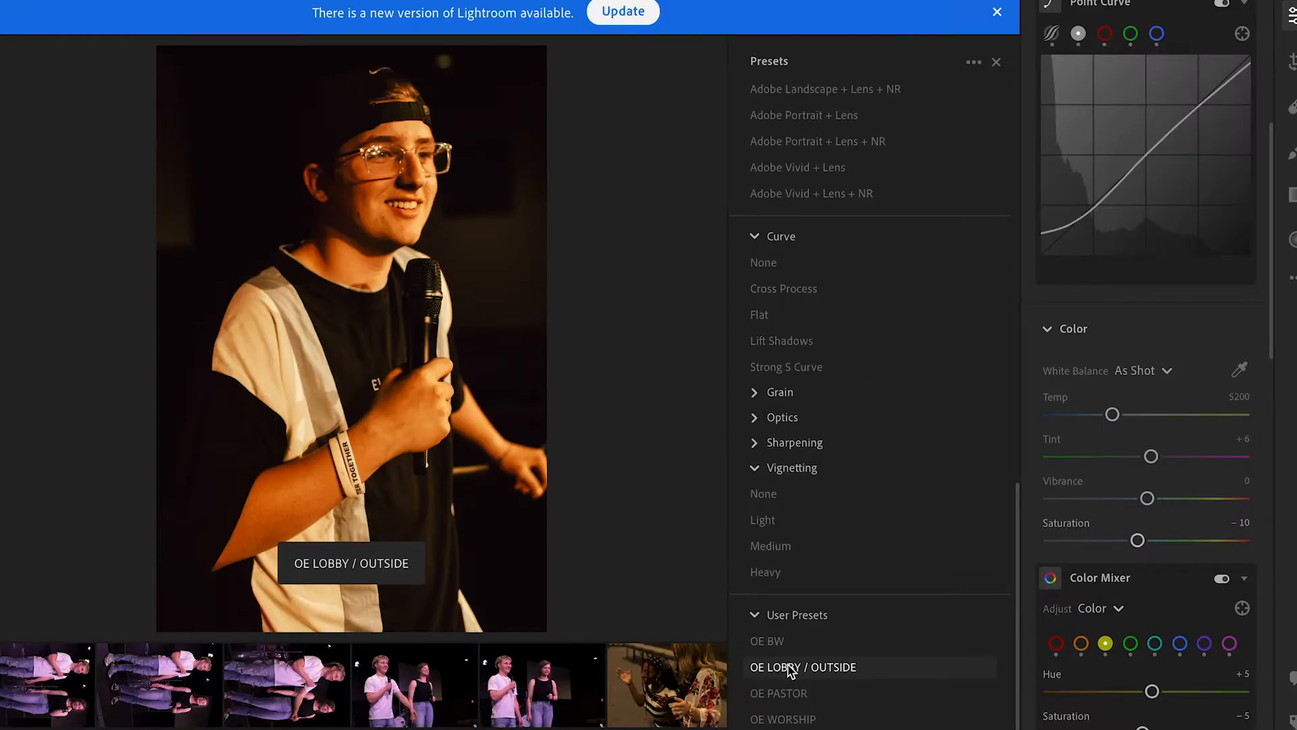
Apply the OE LOBBY / OUTSIDE preset to the portrait of the microphone speaker, with Highlights at −28 and Shadows at +64
click(790, 669)
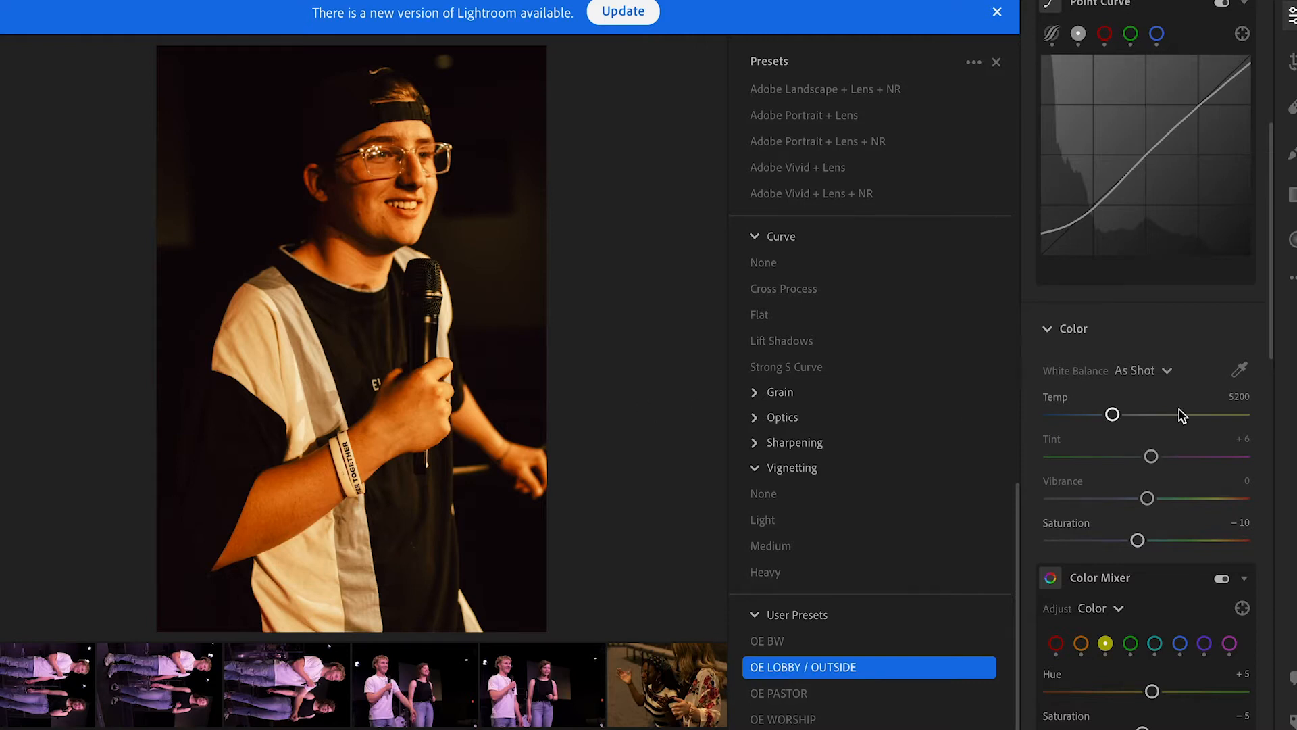
scroll(1183, 380, up, 5)
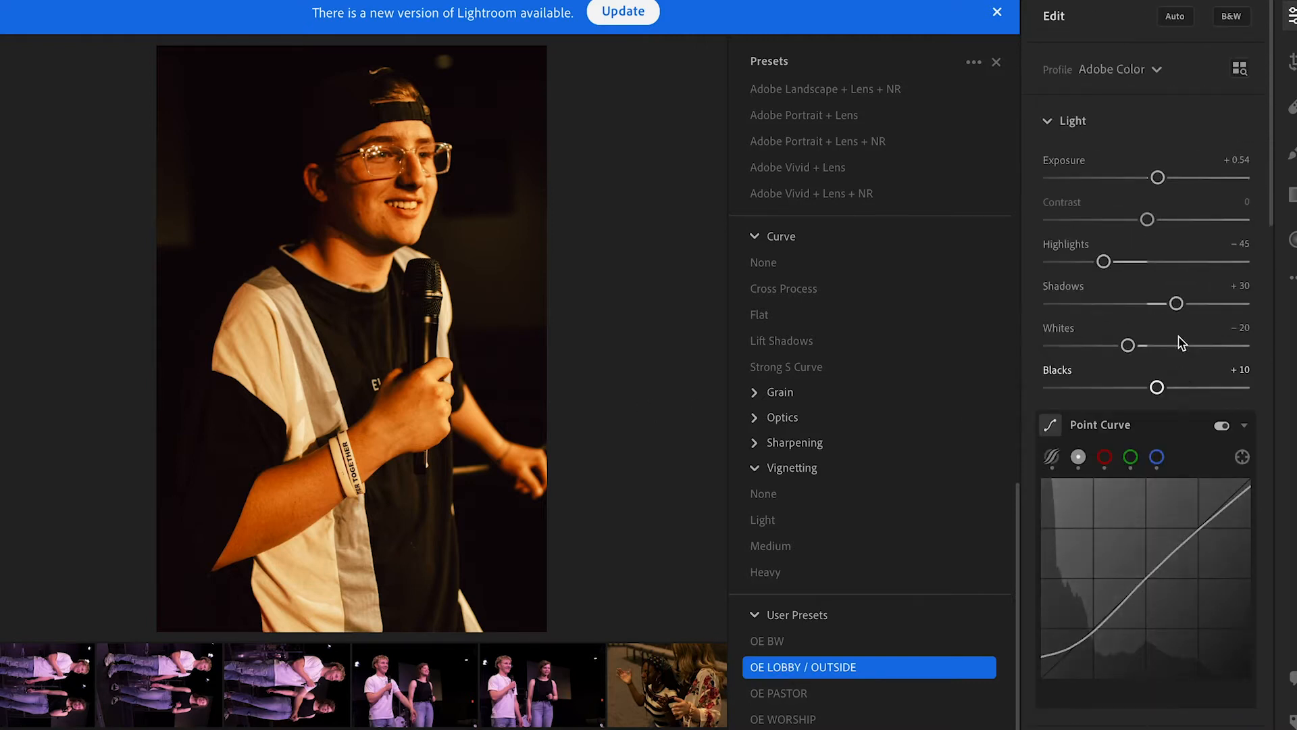
drag(1112, 266, 1131, 266)
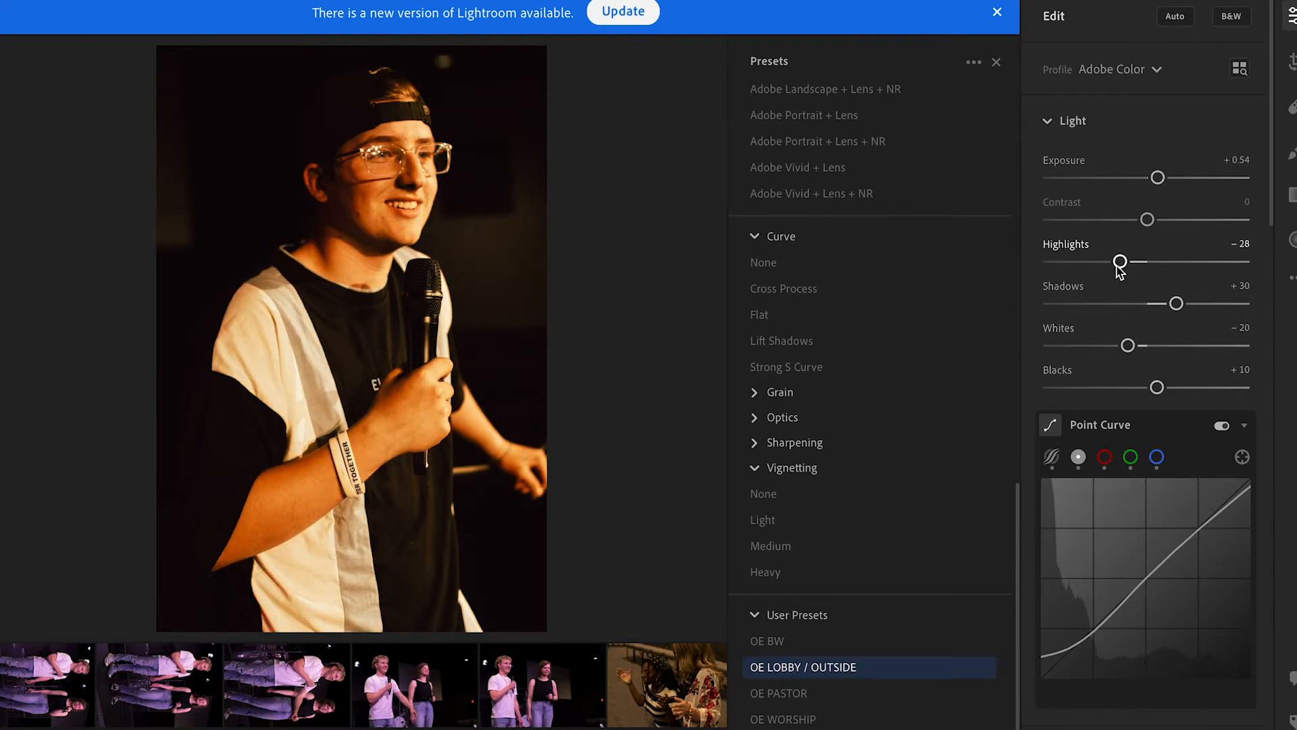
drag(1176, 305, 1210, 305)
Set the orange saturation in the Color Mixer to −38
scroll(1196, 355, down, 8)
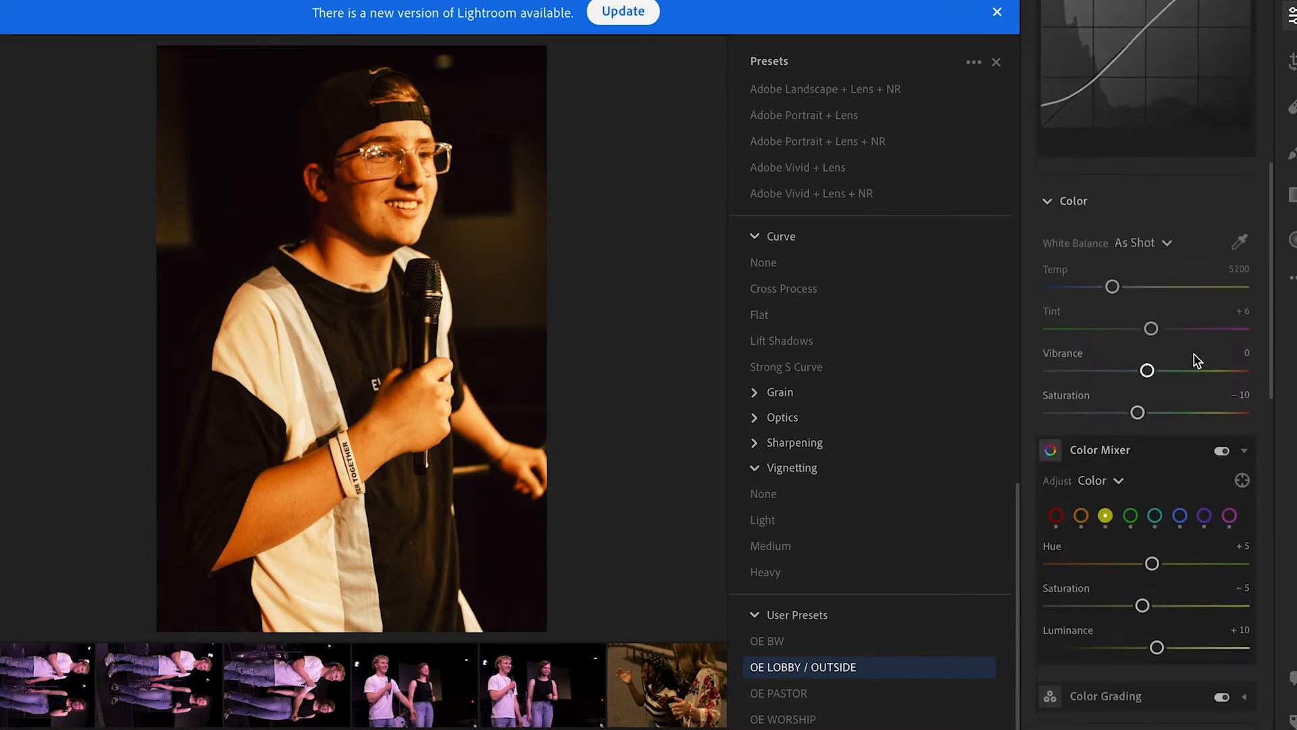
click(1081, 501)
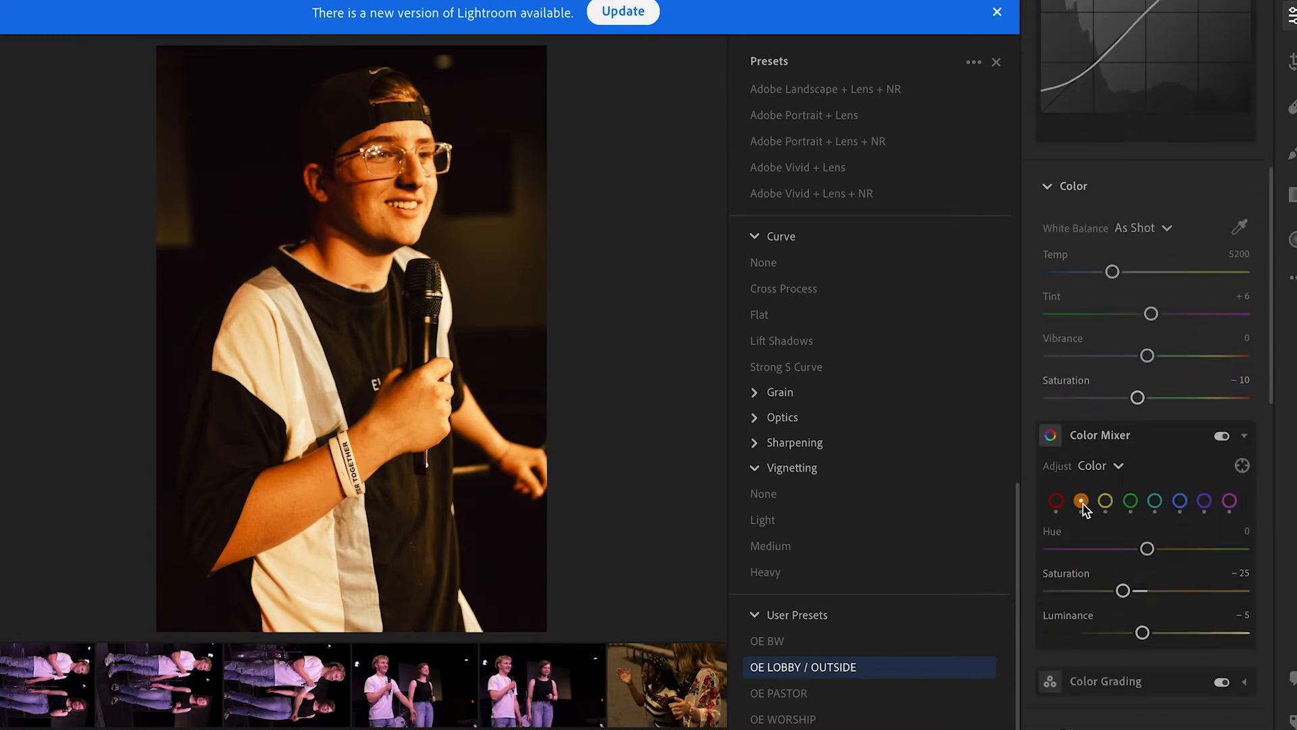
drag(1124, 592, 1111, 593)
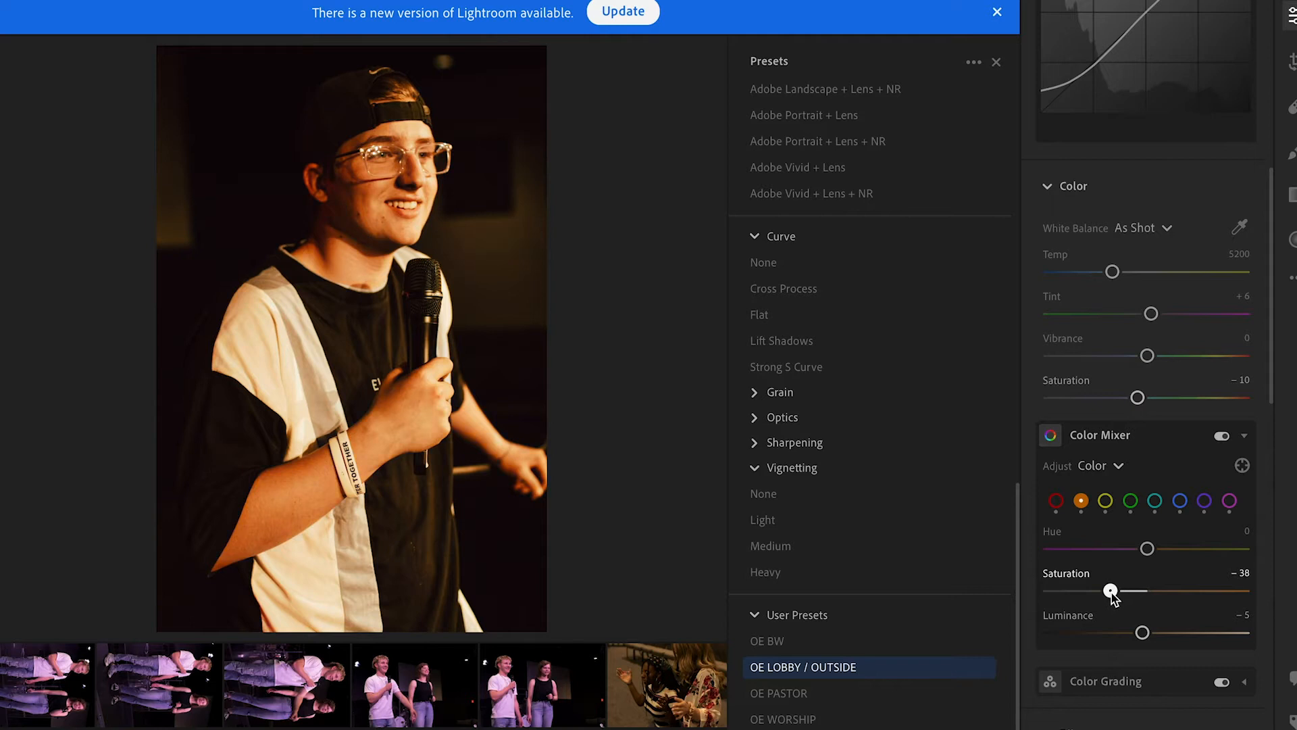
Set the portrait's Whites to −63 and Highlights to −30
scroll(1111, 592, up, 8)
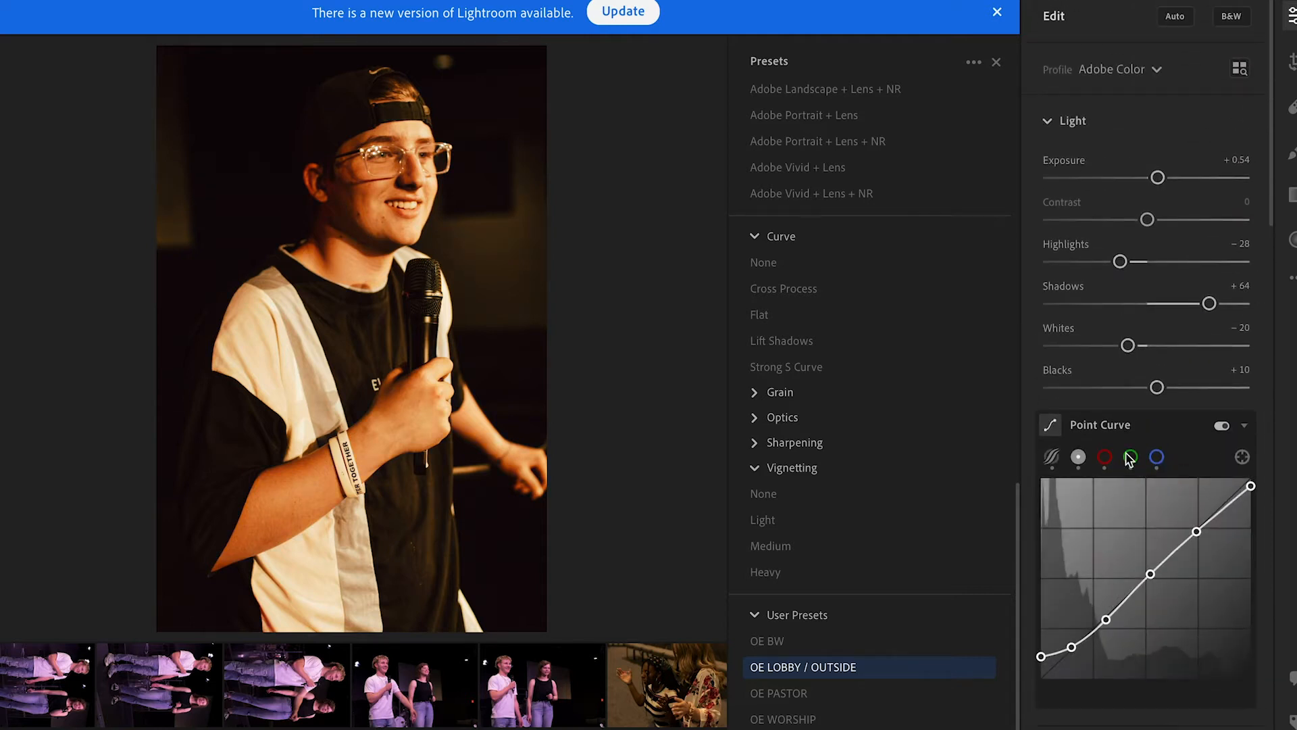
drag(1128, 346, 1088, 346)
mouse_move(1119, 262)
mouse_down()
mouse_move(1106, 263)
mouse_move(1117, 265)
mouse_up()
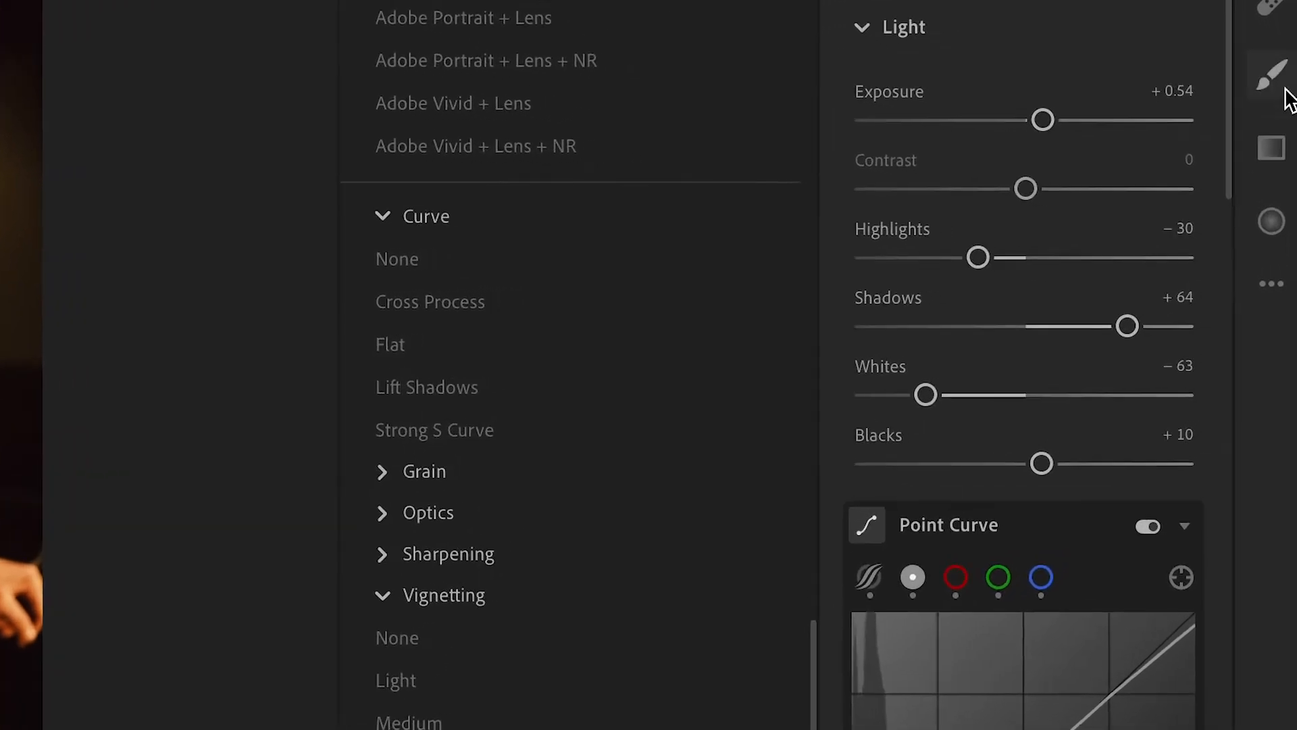
Add a horizontal linear gradient from the portrait's right edge to near its left edge and lower the mask's Highlights
click(1278, 163)
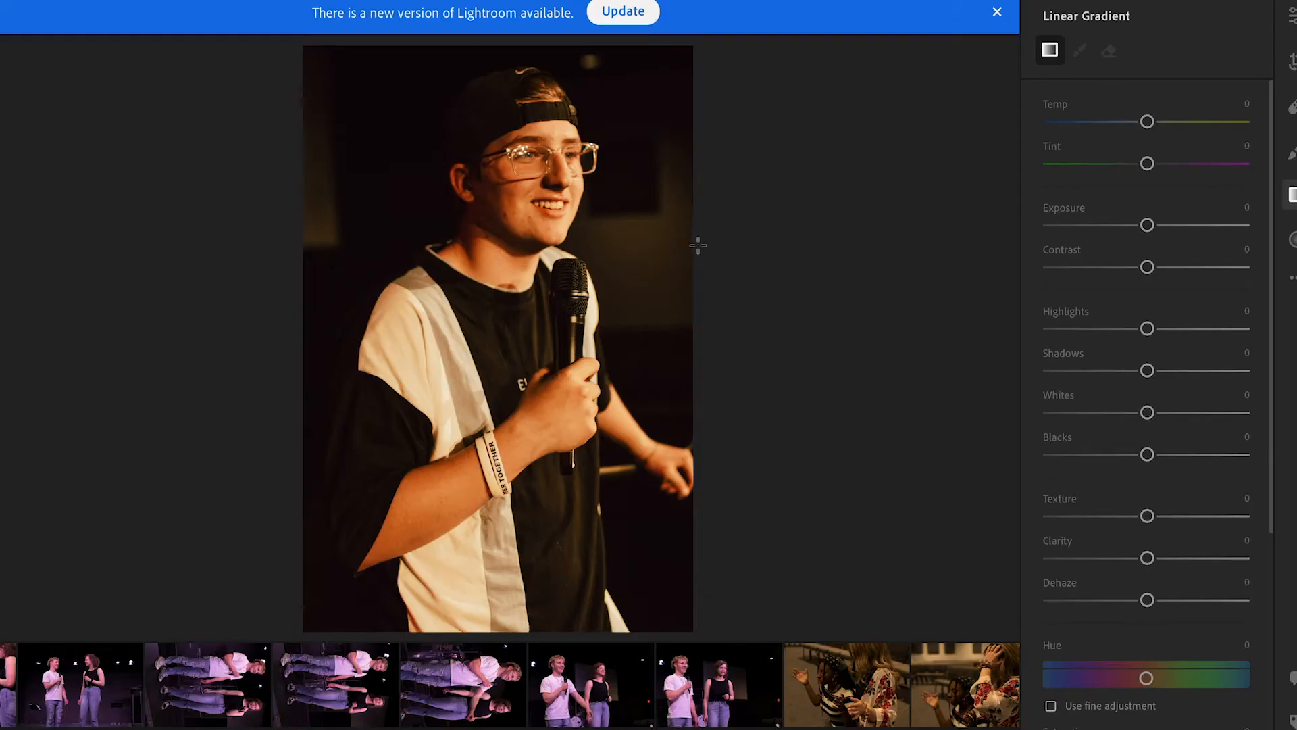
drag(698, 244, 322, 247)
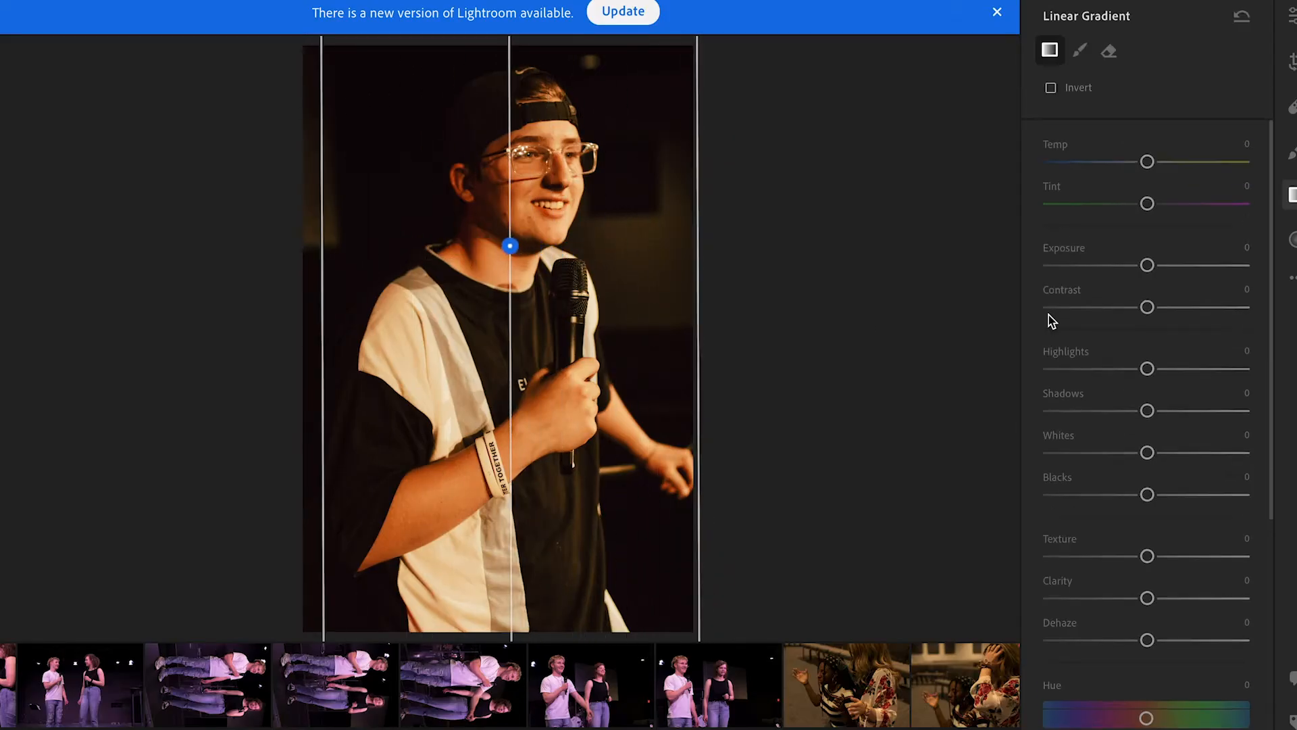
drag(1147, 368, 1112, 370)
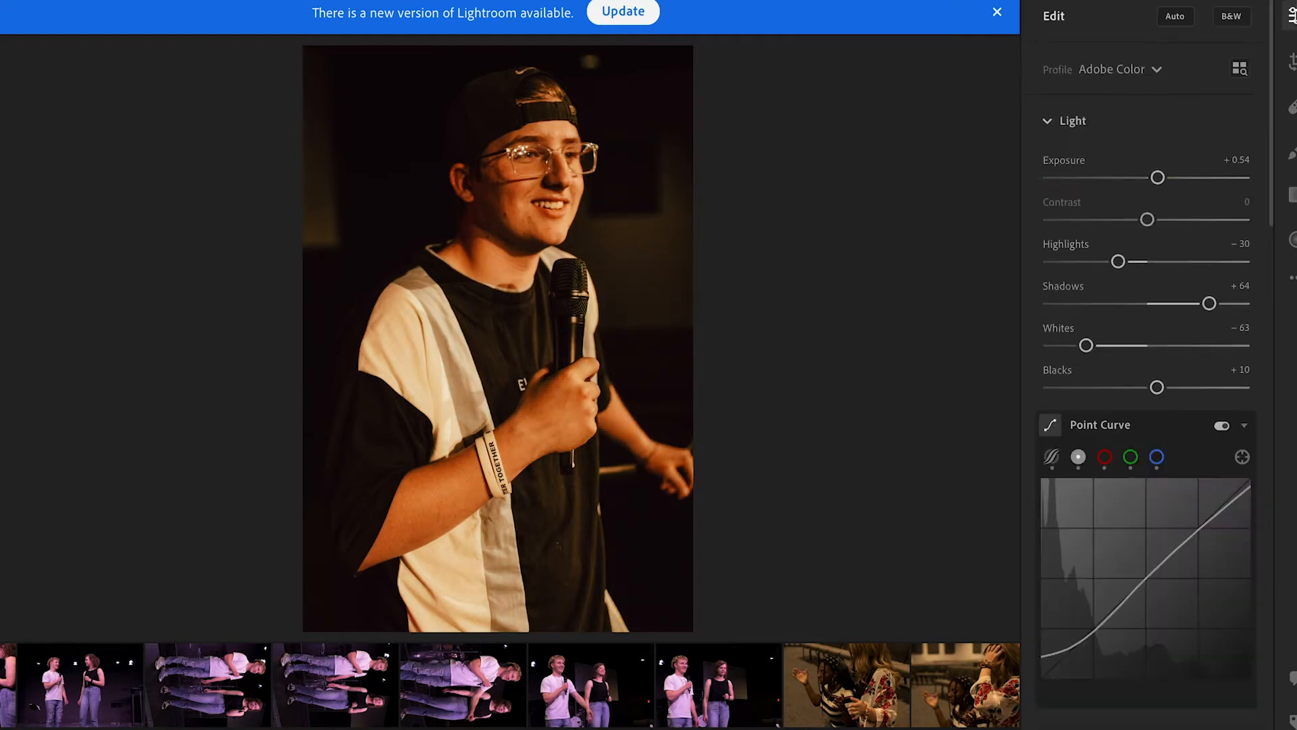
Set the portrait's Whites to −29, Shadows to +76 and white balance Temp to 4406
drag(1087, 347, 1127, 353)
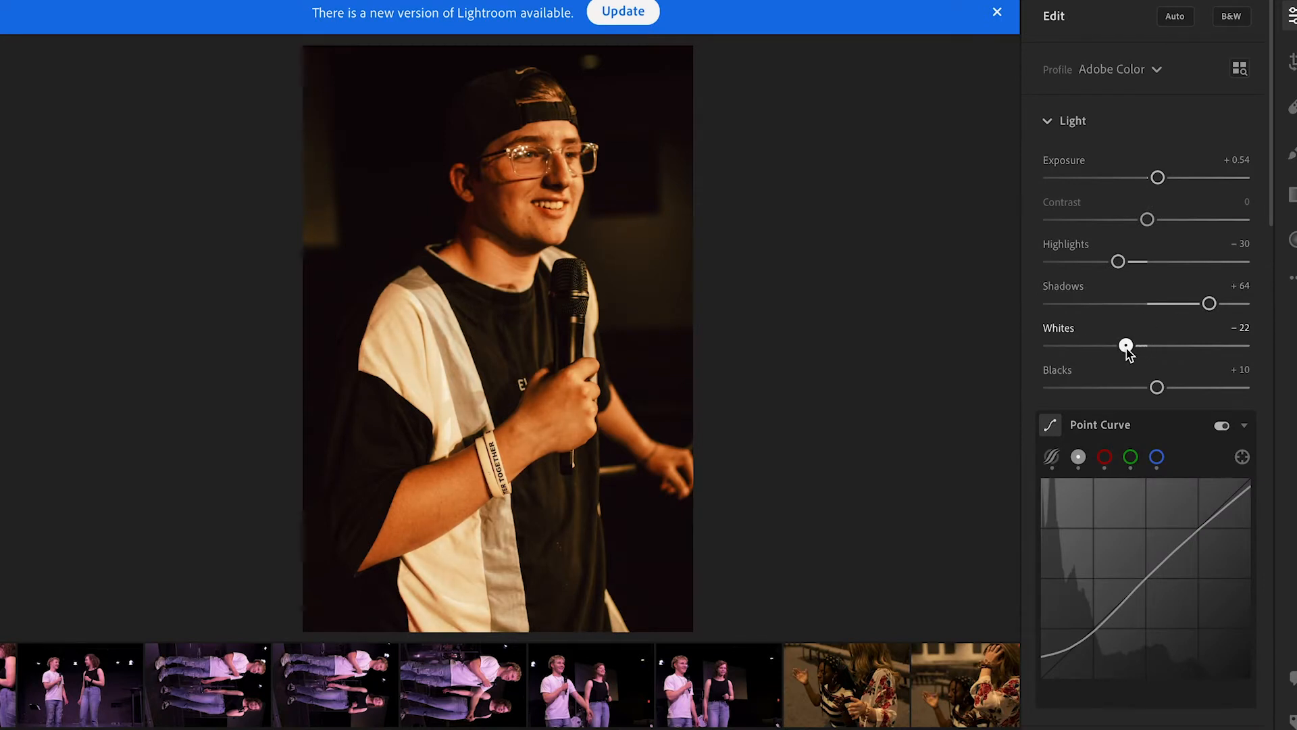
drag(1208, 311, 1223, 304)
scroll(1223, 304, down, 5)
drag(1112, 471, 1100, 474)
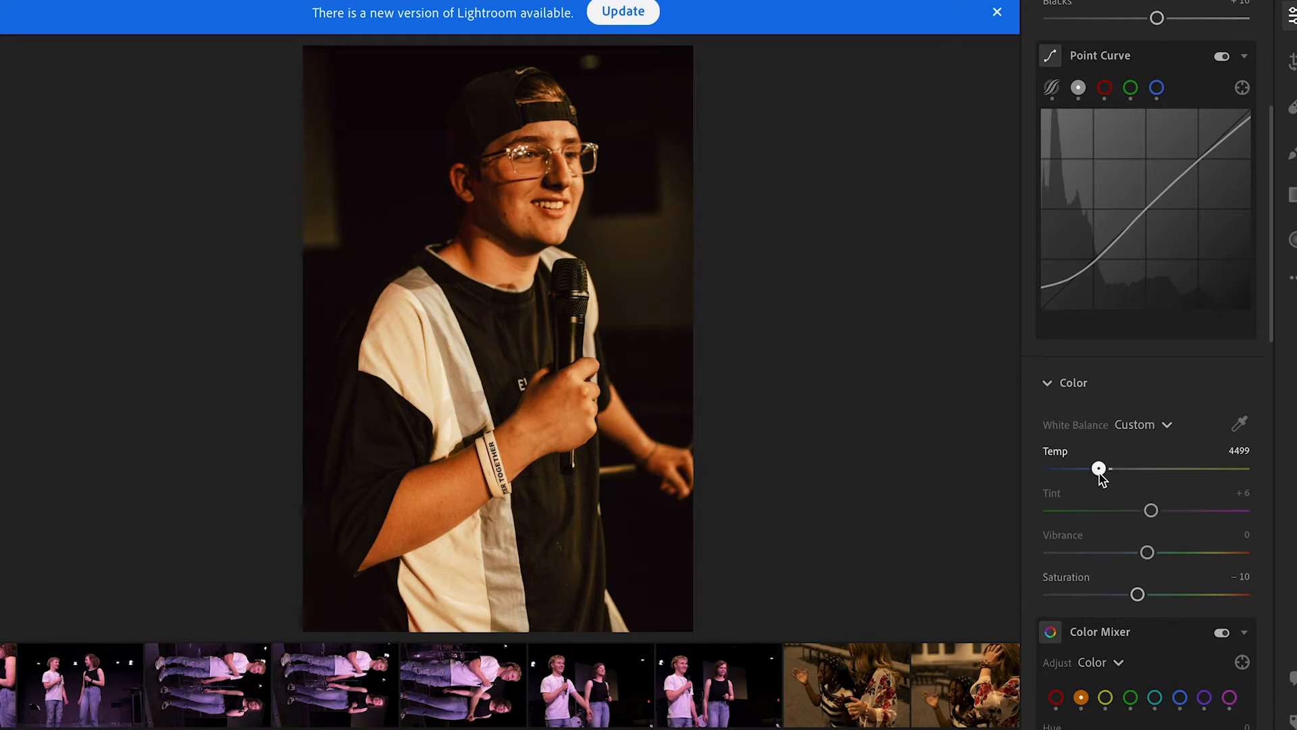
Set the Color Mixer saturation to −47 for orange and −34 for yellow
scroll(1100, 476, down, 5)
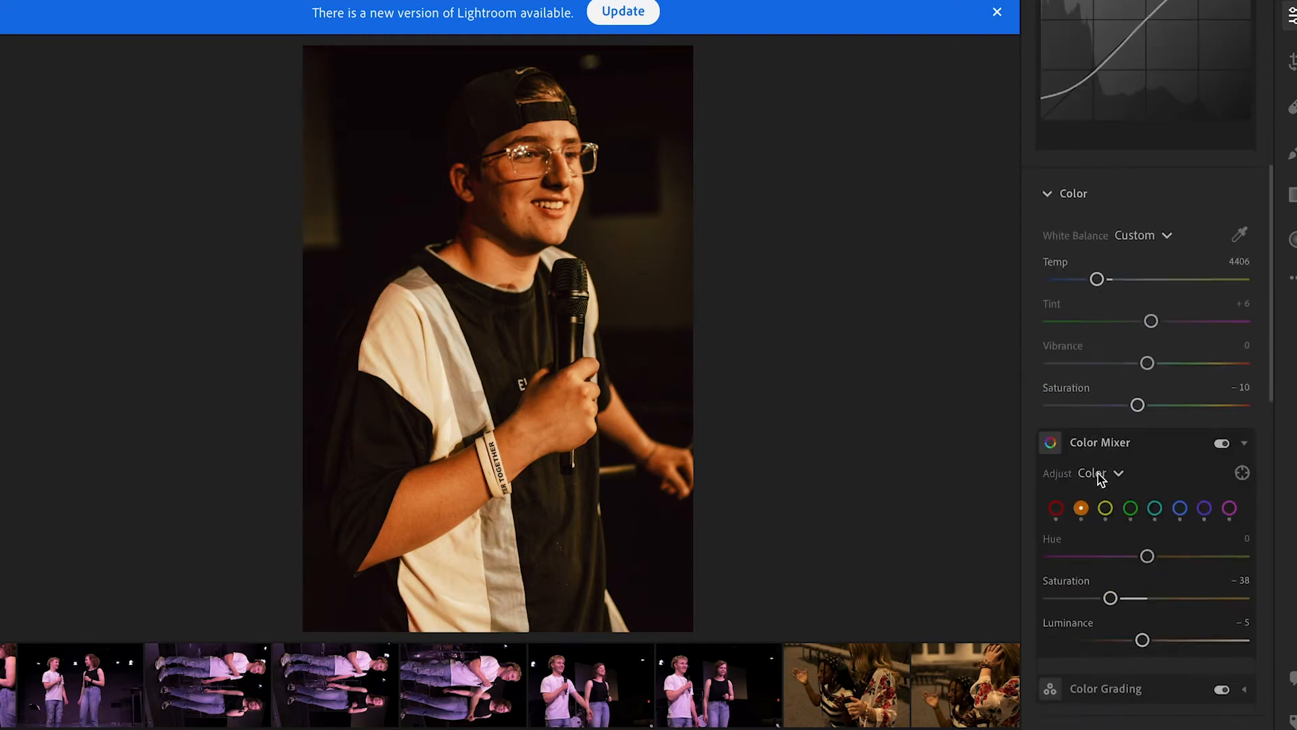
click(1110, 543)
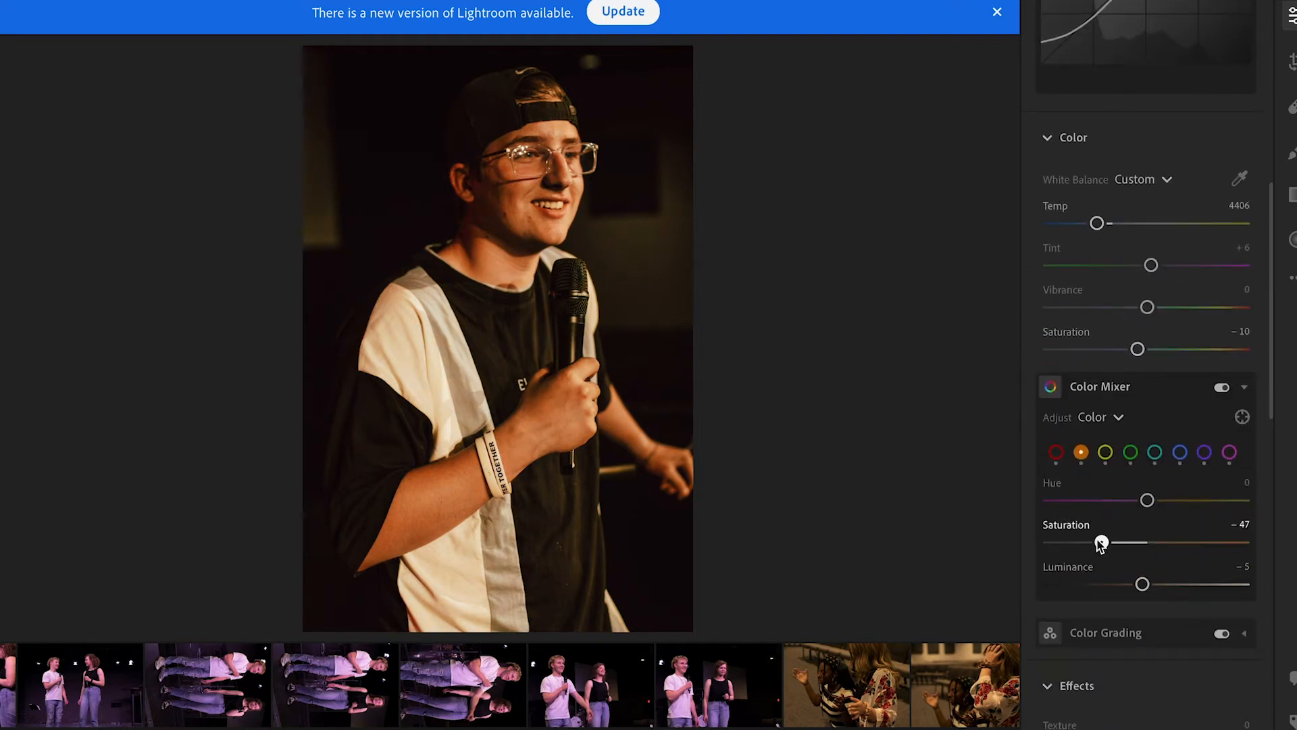
click(1105, 452)
drag(1146, 542, 1116, 545)
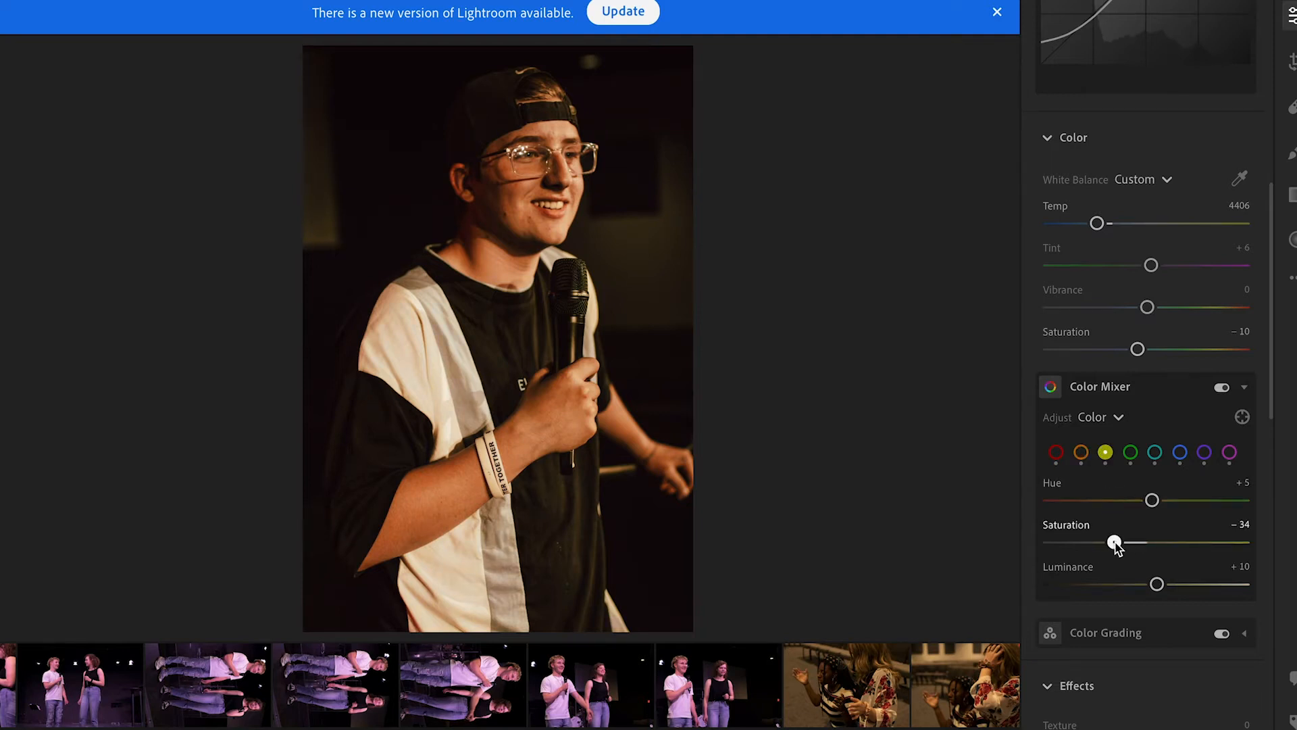
Enable lens corrections and chromatic aberration removal for the portrait
scroll(1114, 545, down, 9)
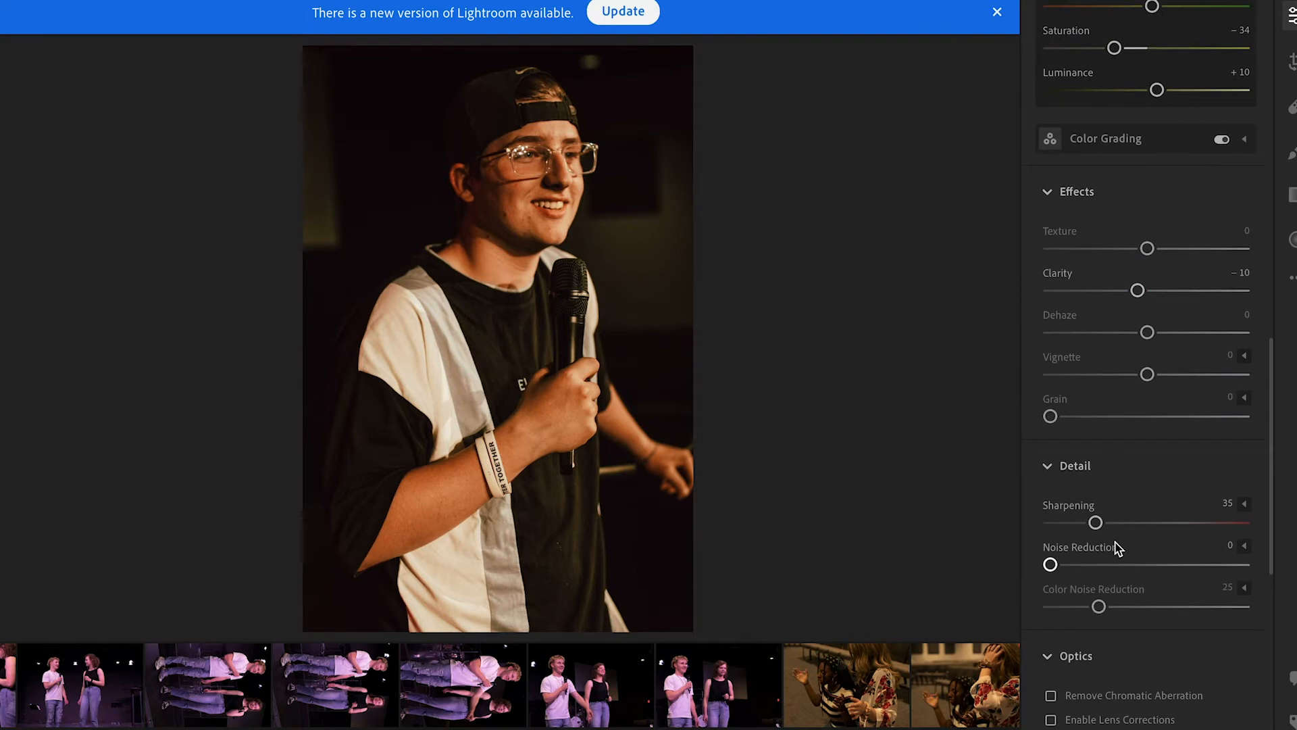
click(1108, 592)
click(1109, 571)
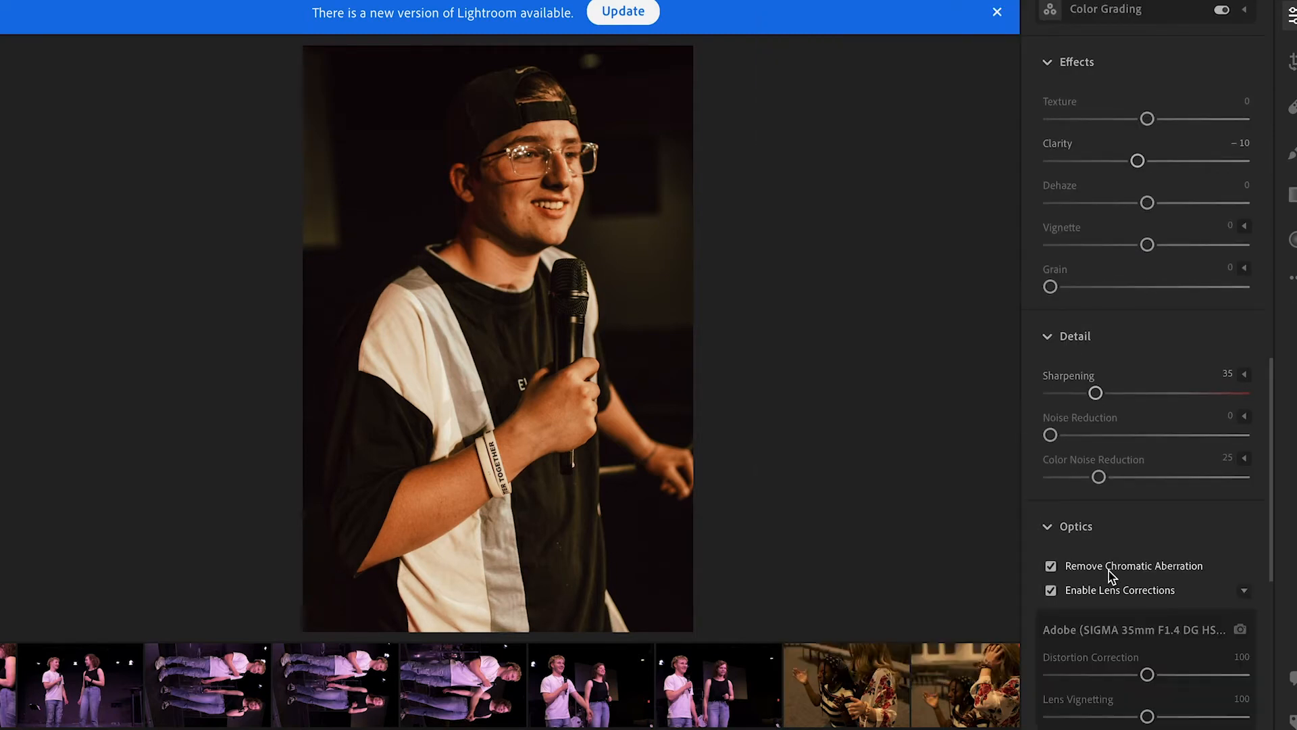
scroll(1113, 565, up, 12)
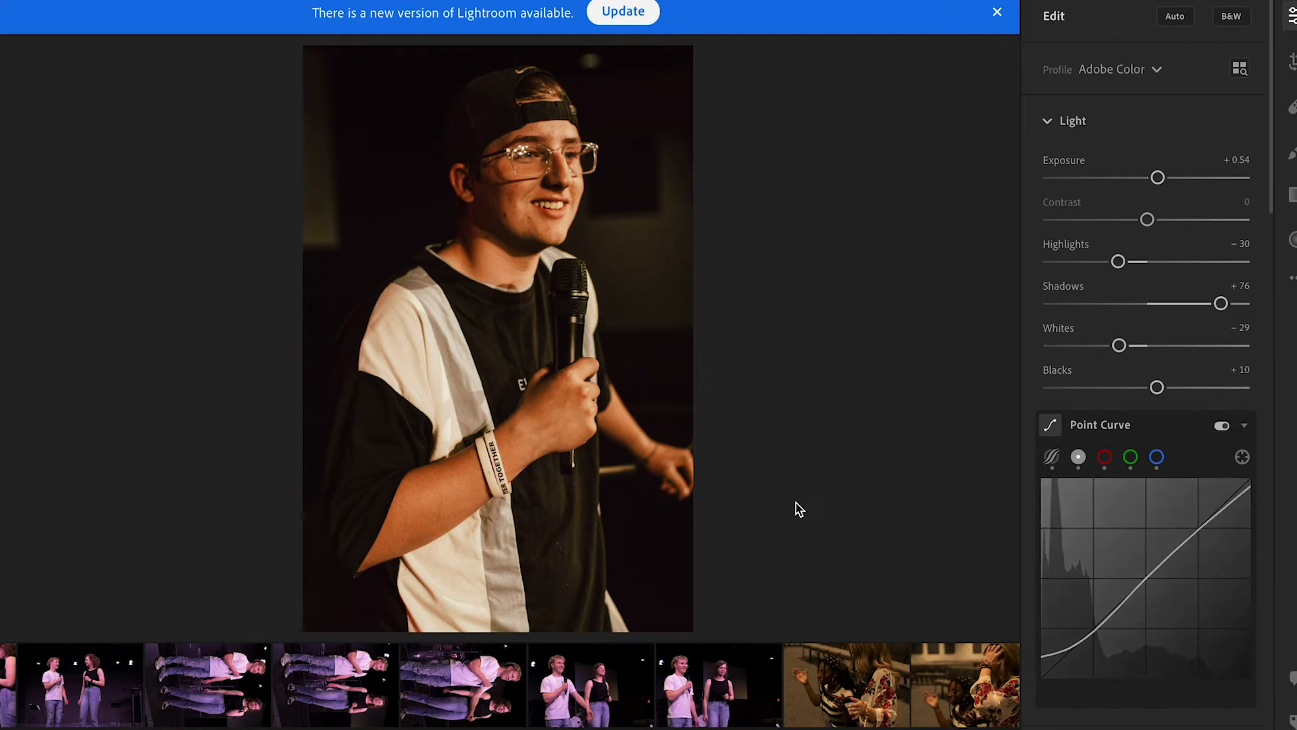
Open the outdoor group photo in front of the white wall and apply the OE LOBBY / OUTSIDE preset to it
scroll(796, 689, right, 15)
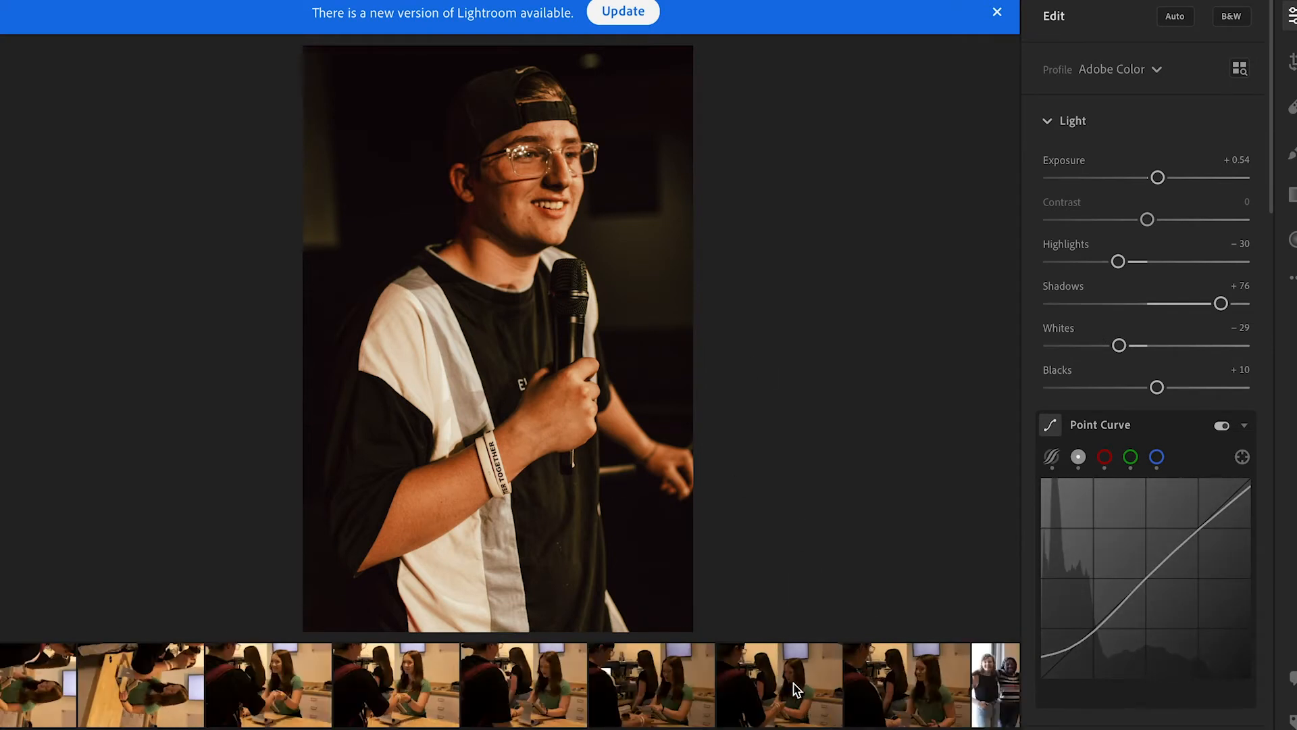
scroll(796, 689, right, 15)
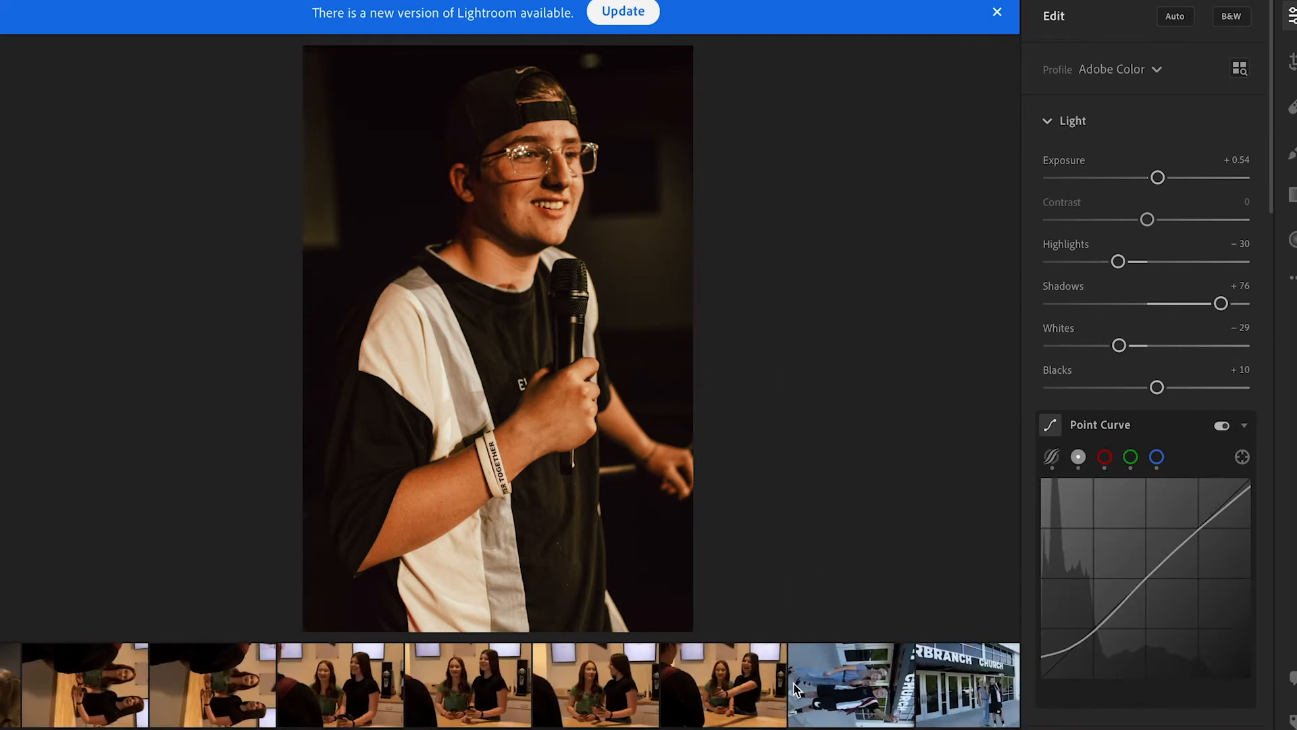
scroll(796, 689, right, 15)
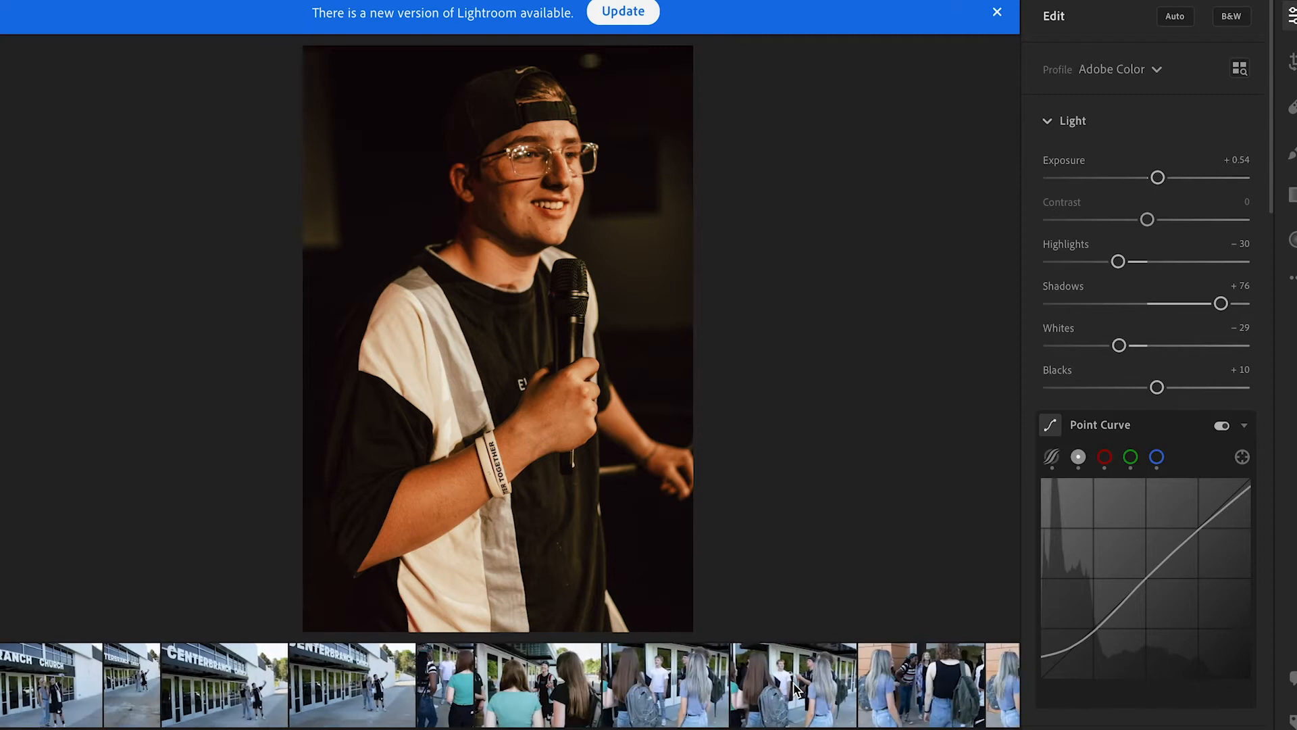
click(795, 690)
key(shift+p)
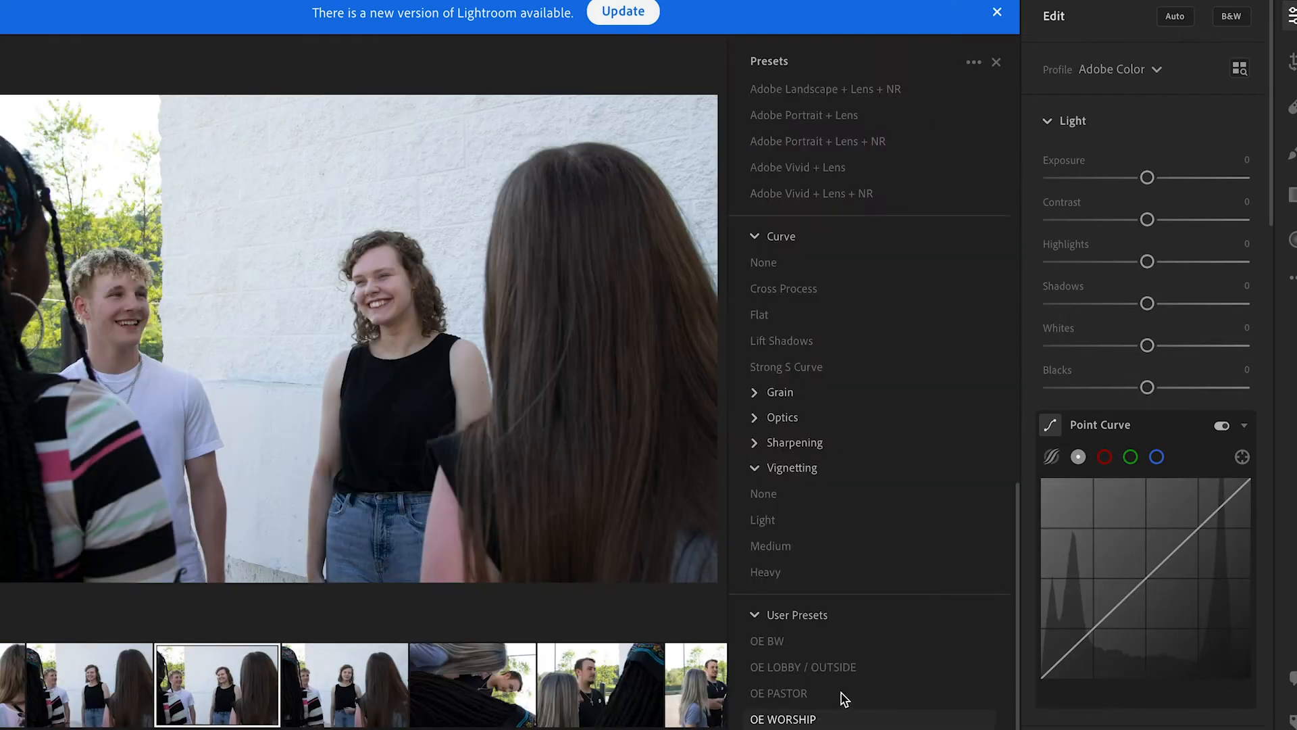
click(811, 668)
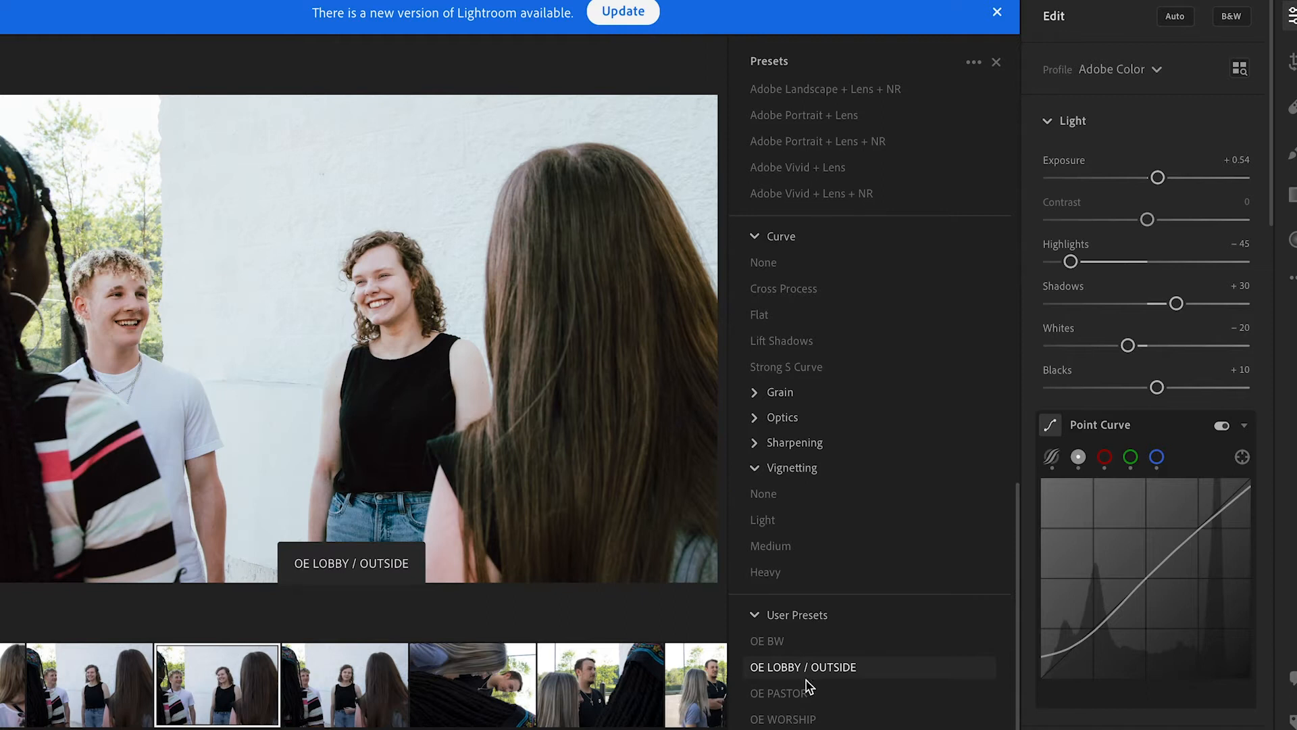
click(807, 690)
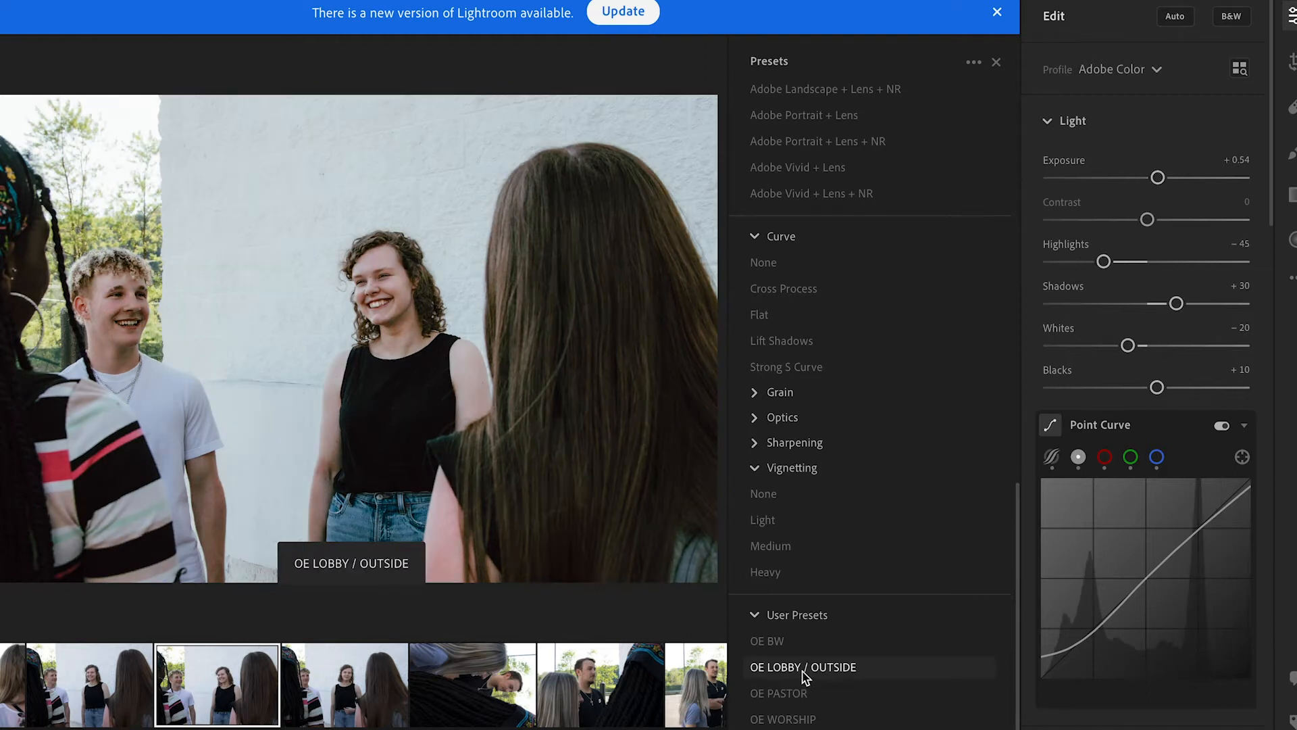
click(804, 670)
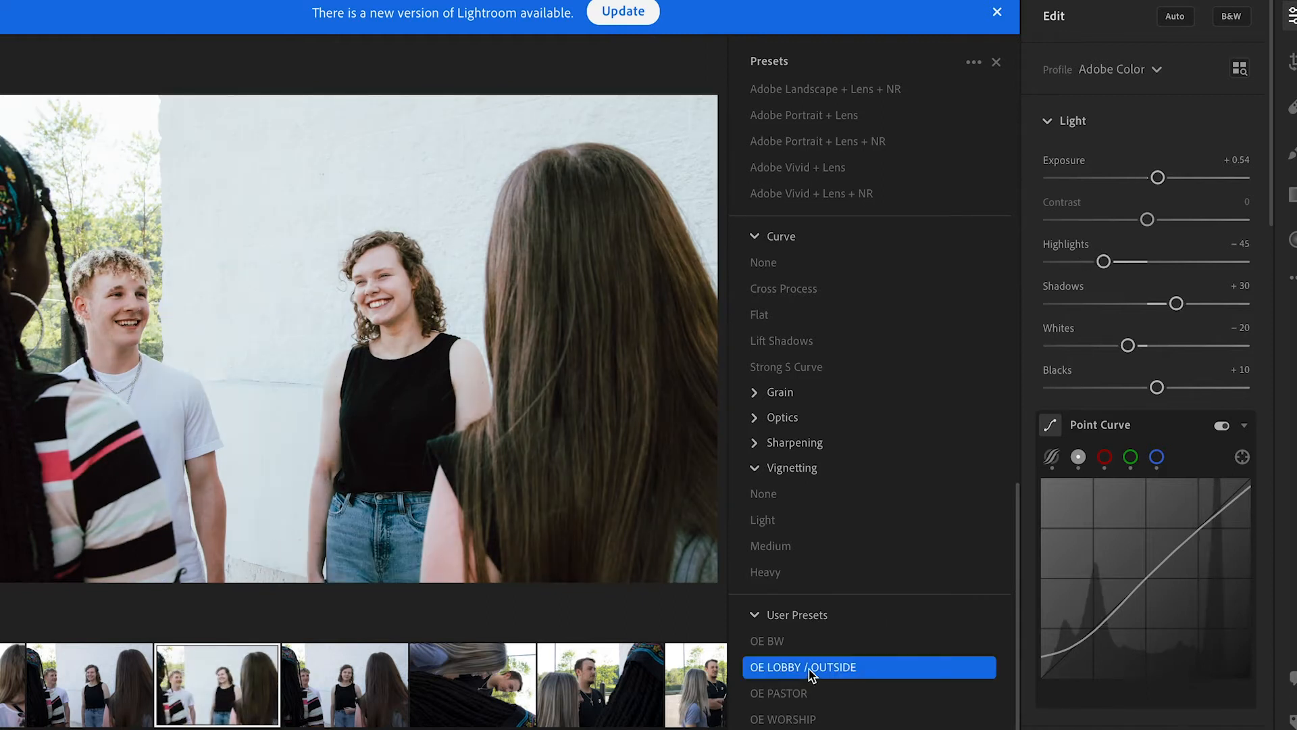
Set the outdoor group photo's Shadows to +12 and Whites to −59
drag(1177, 303, 1162, 306)
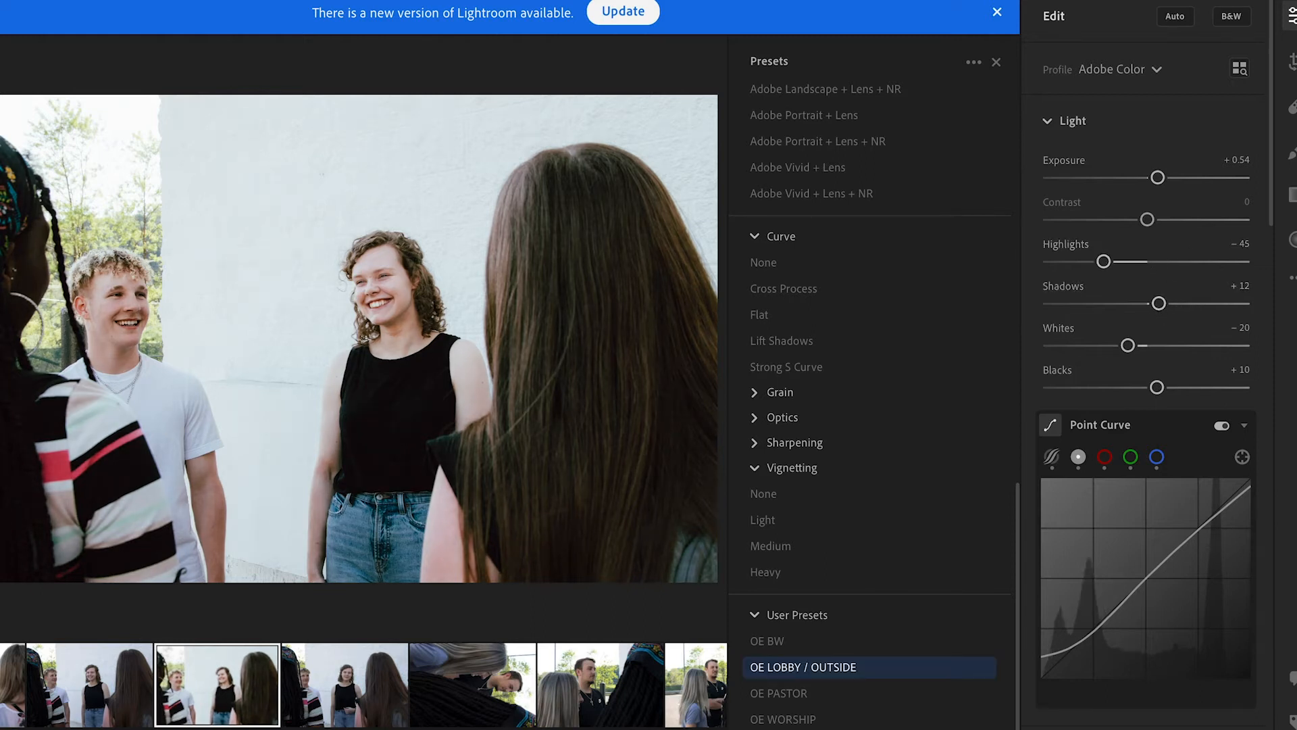
drag(1128, 346, 1090, 346)
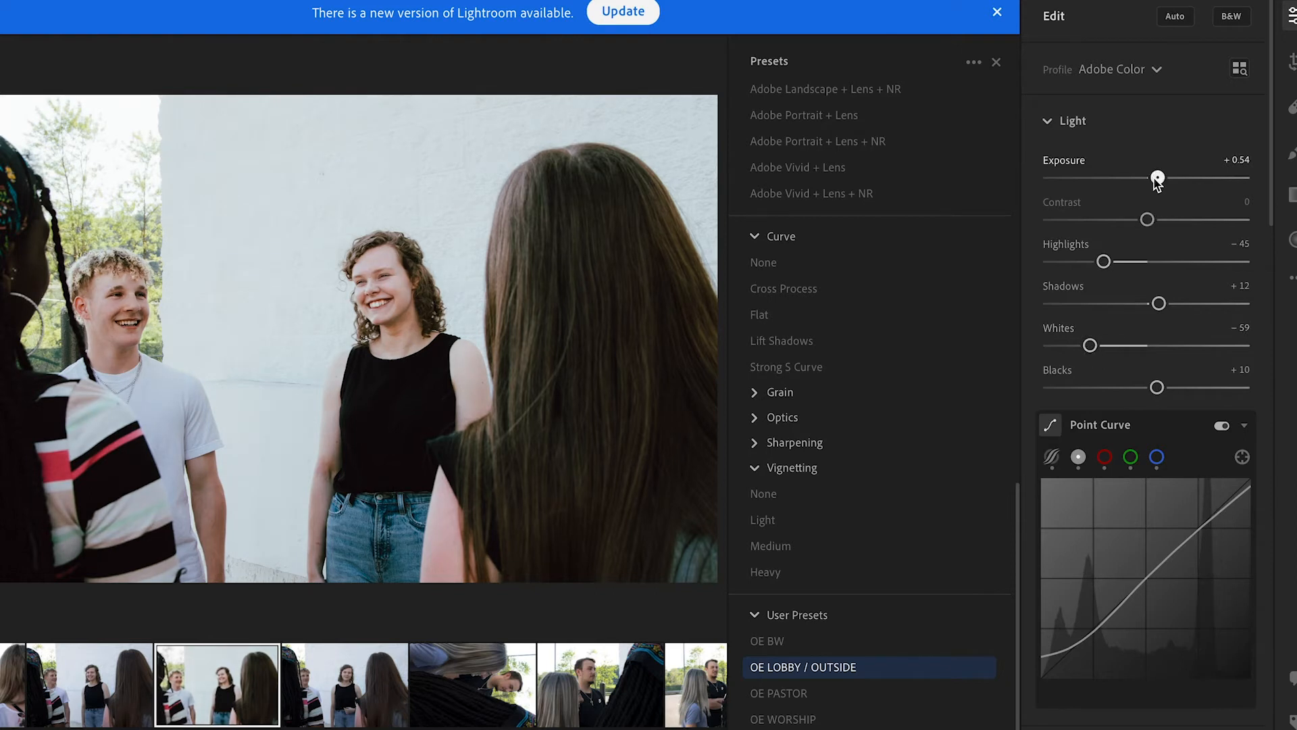
drag(1156, 181, 1158, 182)
Add a diagonal linear gradient from the group photo's upper-left corner toward its lower middle and set the mask's Highlights to −100
click(1291, 195)
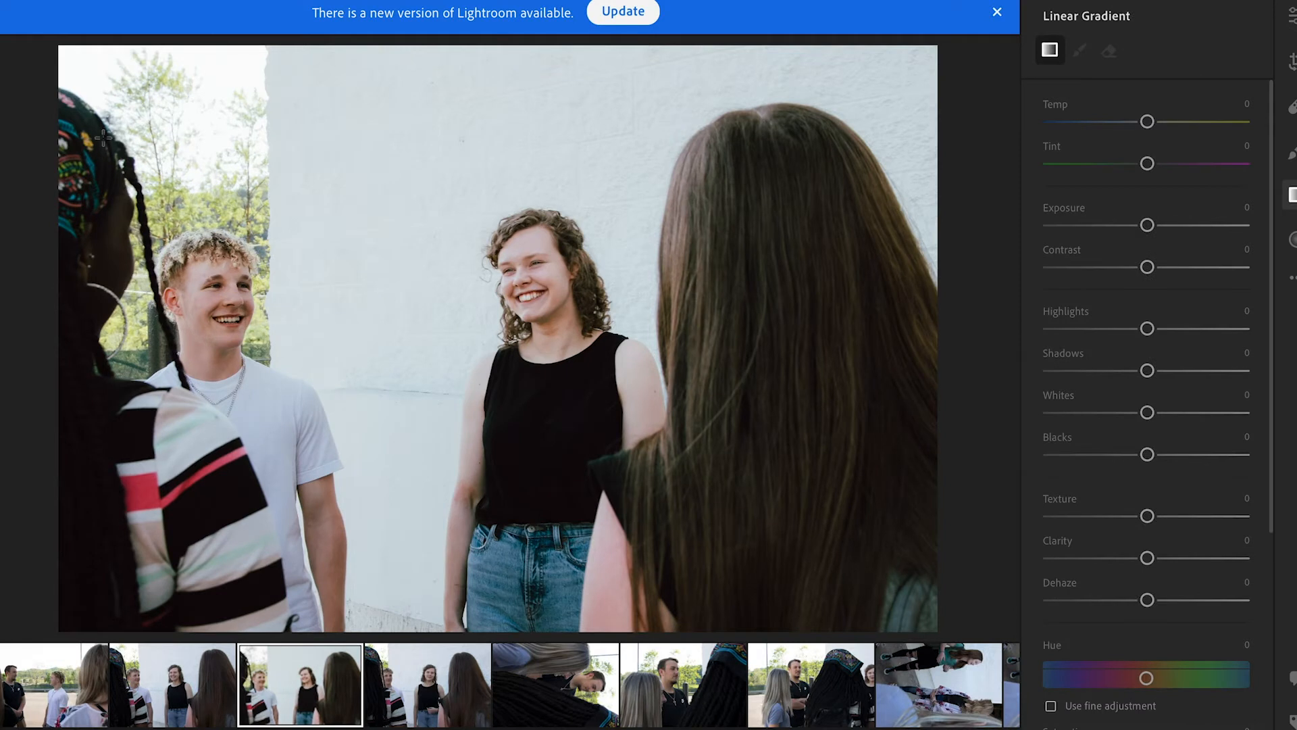
drag(55, 67, 412, 538)
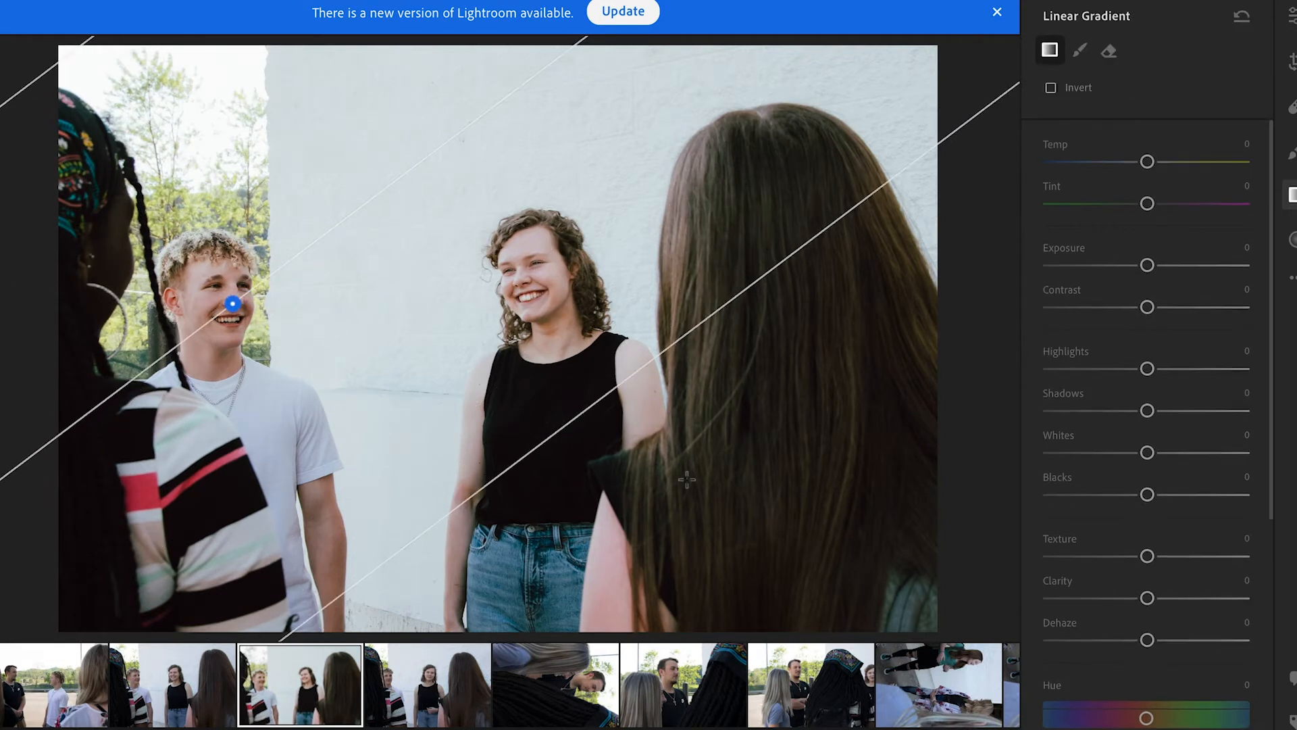
drag(1146, 368, 1049, 368)
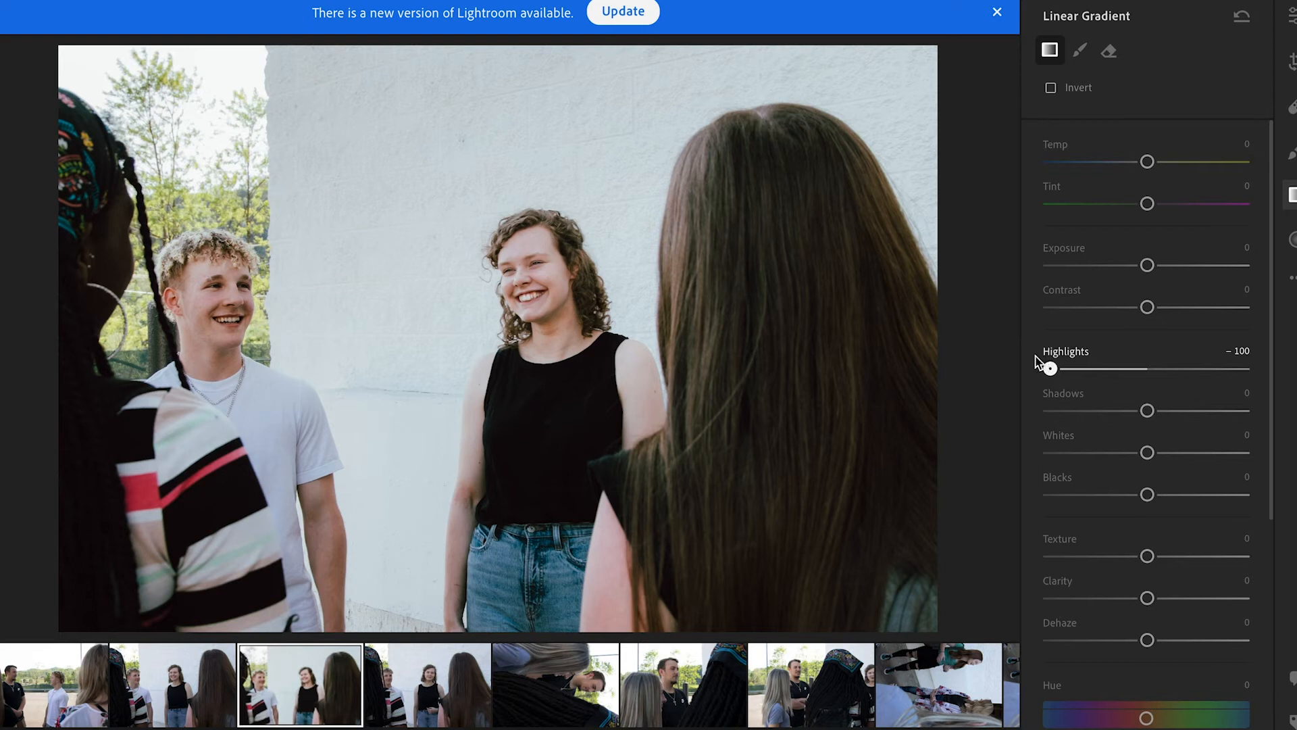
Crop the group photo to a 5 x 4 aspect ratio, tighten the frame slightly and reposition the image within it
key(c)
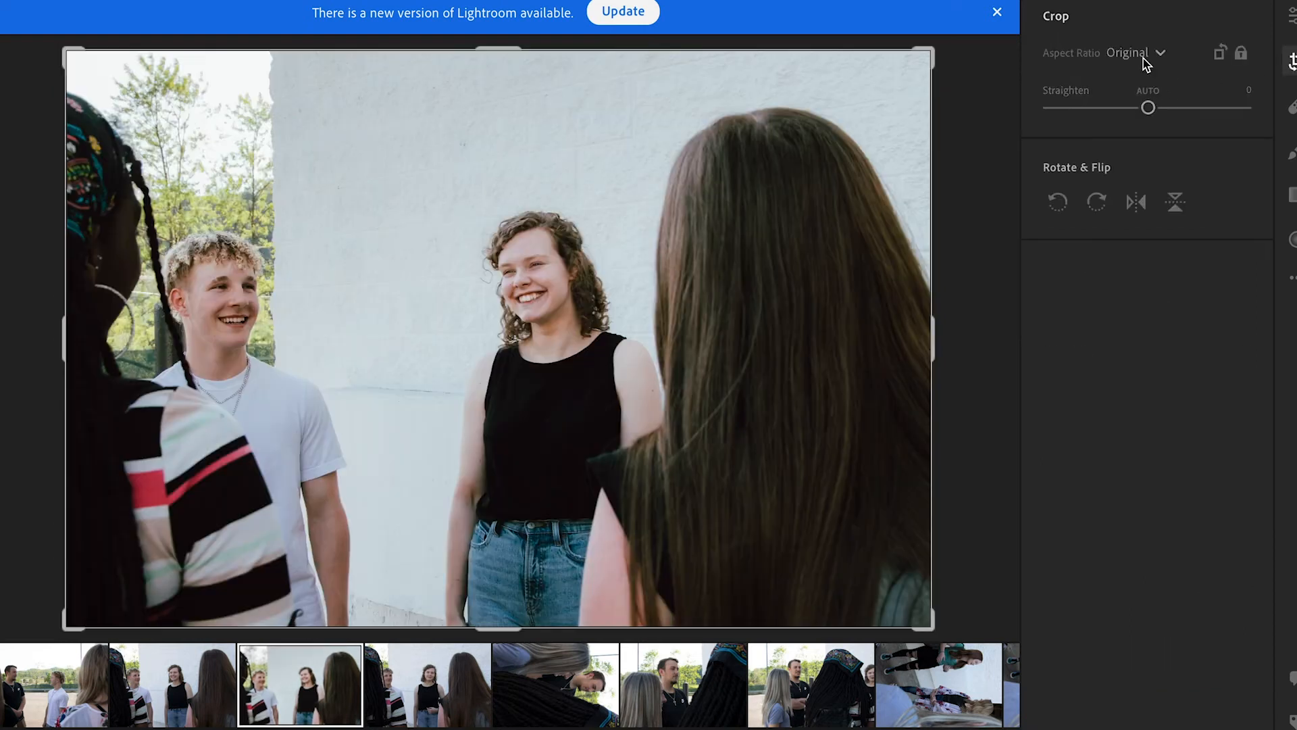
click(1147, 55)
click(1160, 281)
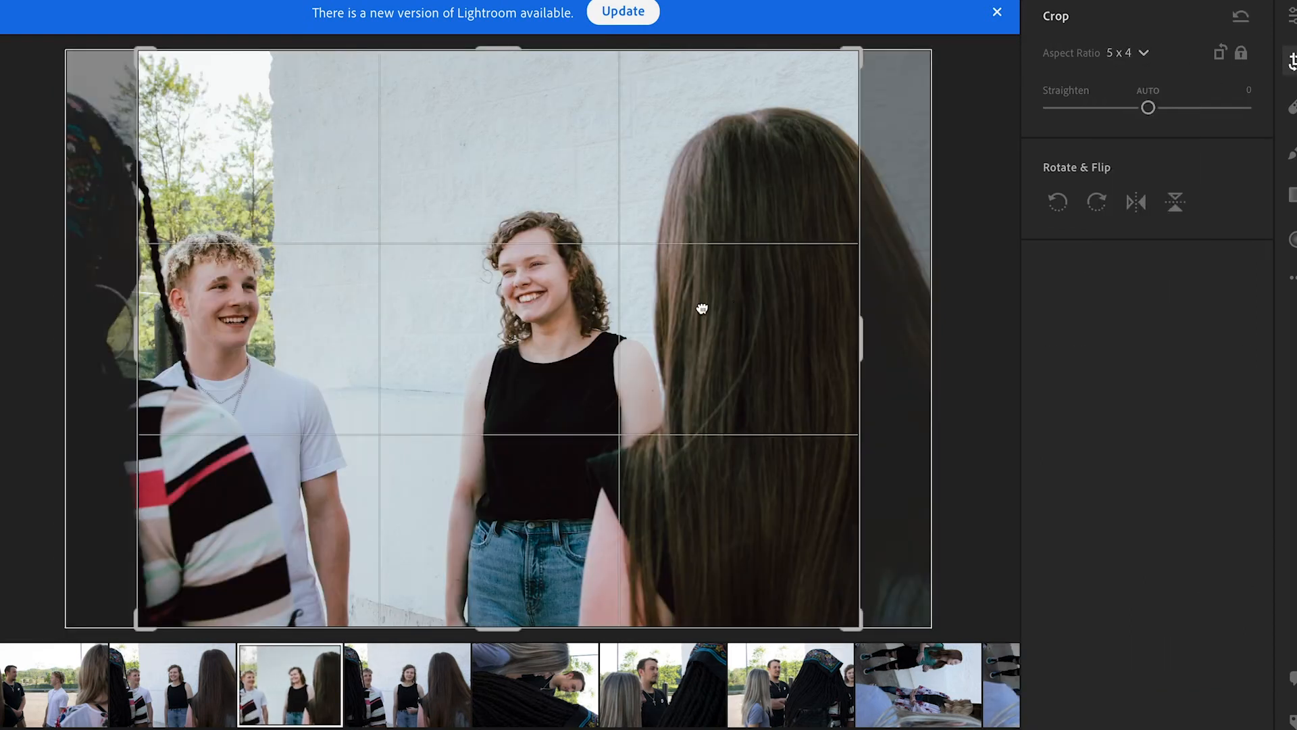
drag(495, 56, 496, 75)
drag(458, 156, 525, 150)
key(Return)
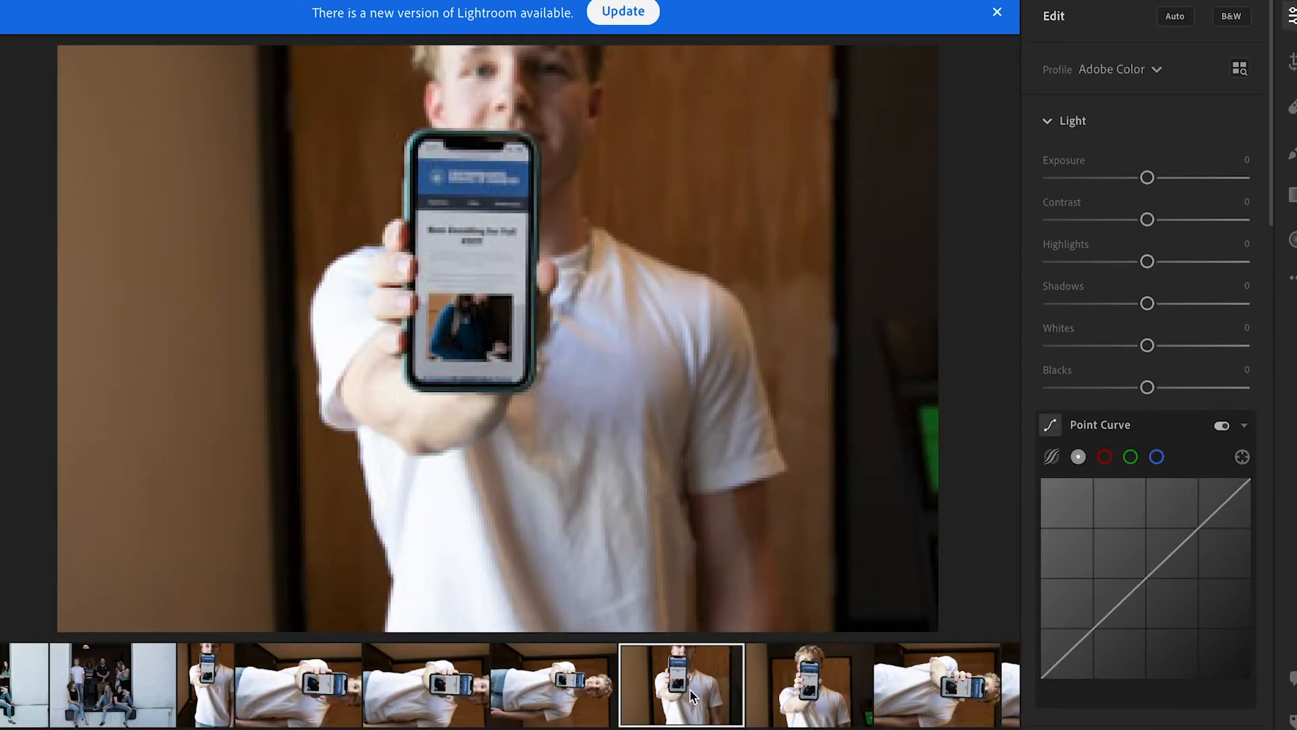
Select the sideways photo of the man in a white T-shirt holding out a phone and rotate it counterclockwise to upright
click(632, 702)
key(ctrl+bracketleft)
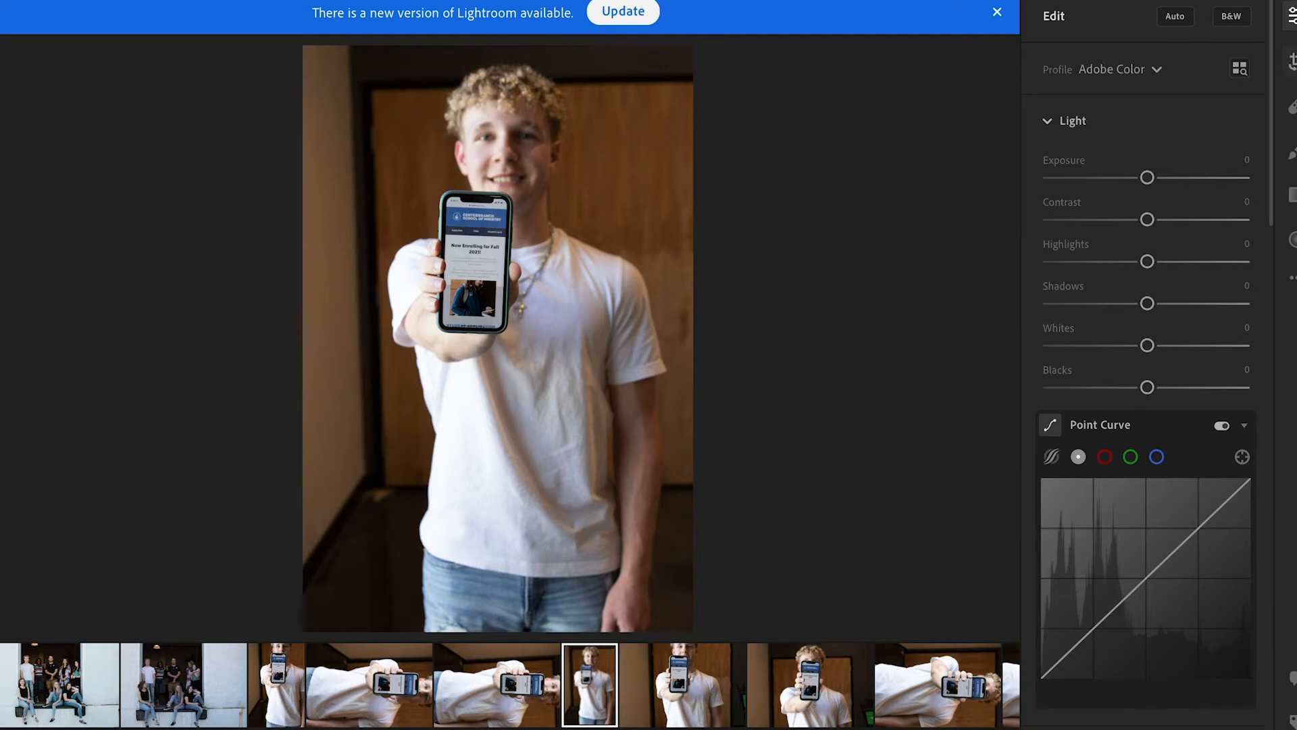
Crop the photo of the man holding out a phone to 4 x 5 and shift the image down so his whole head fits the frame
key(c)
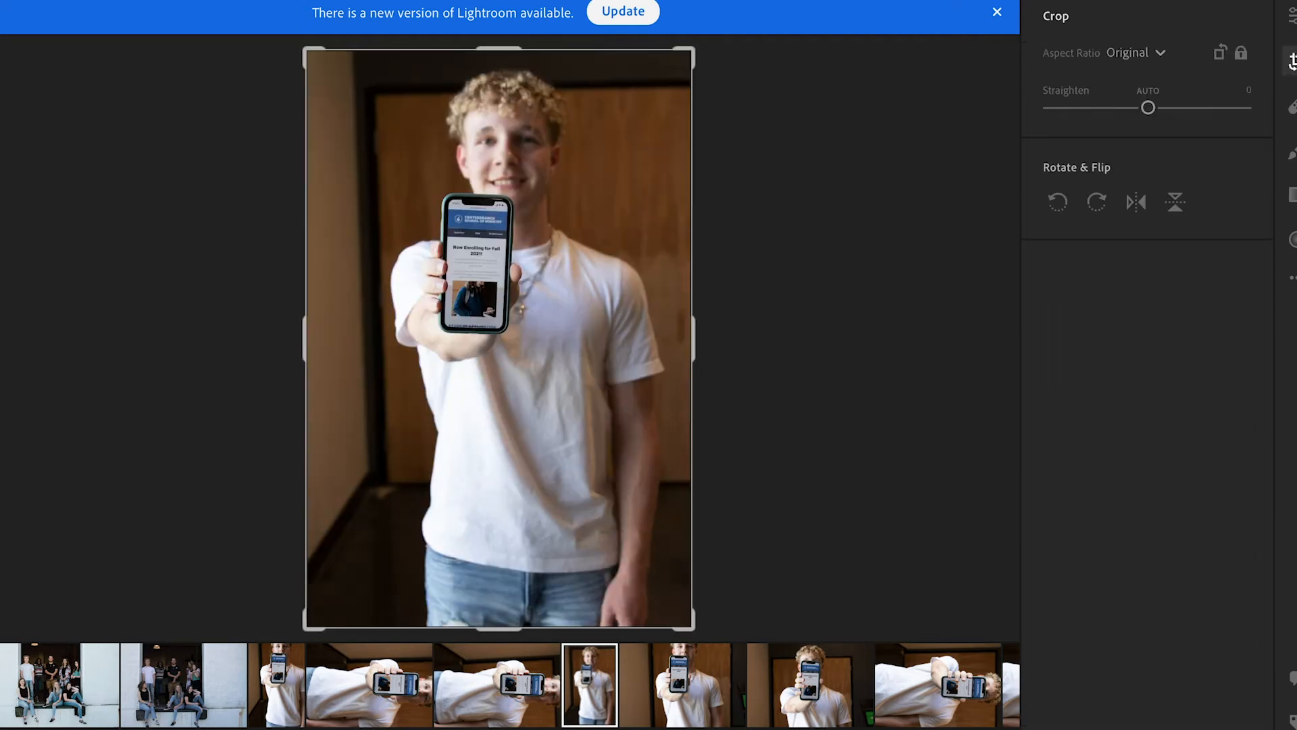
click(1162, 56)
click(1155, 279)
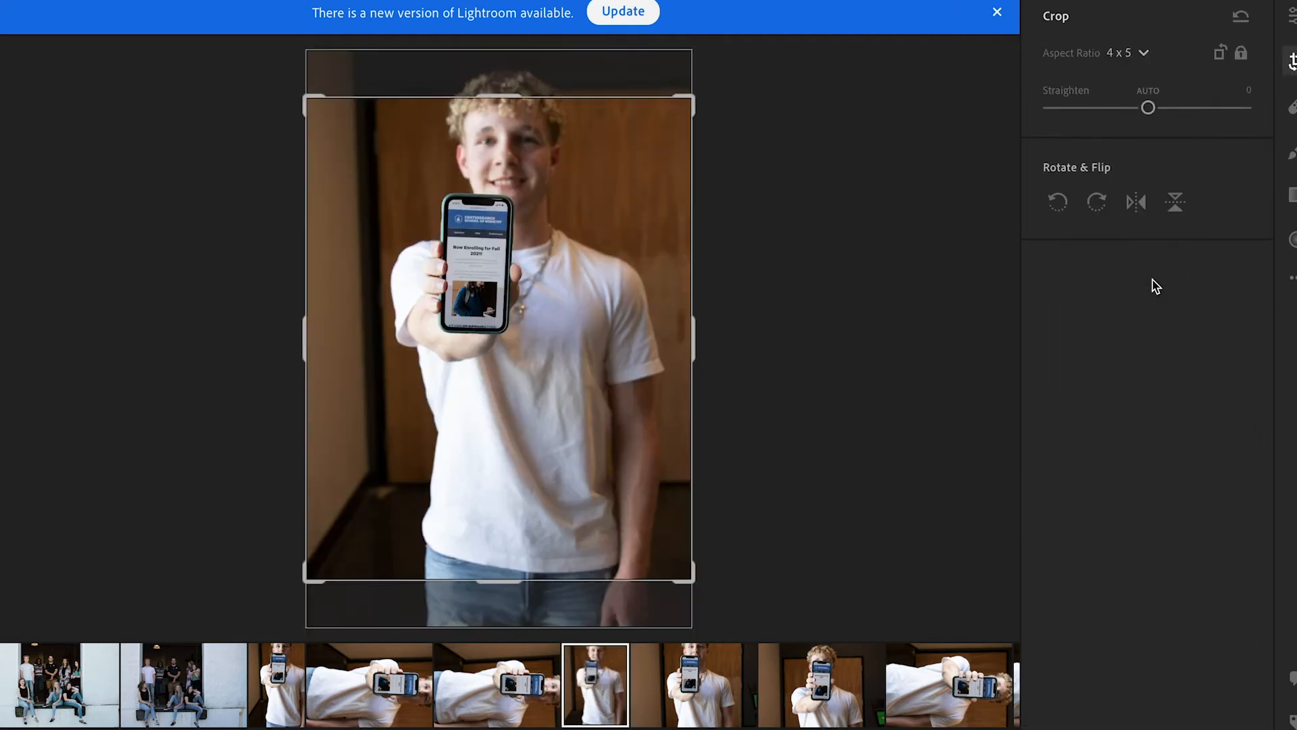
drag(513, 308, 514, 349)
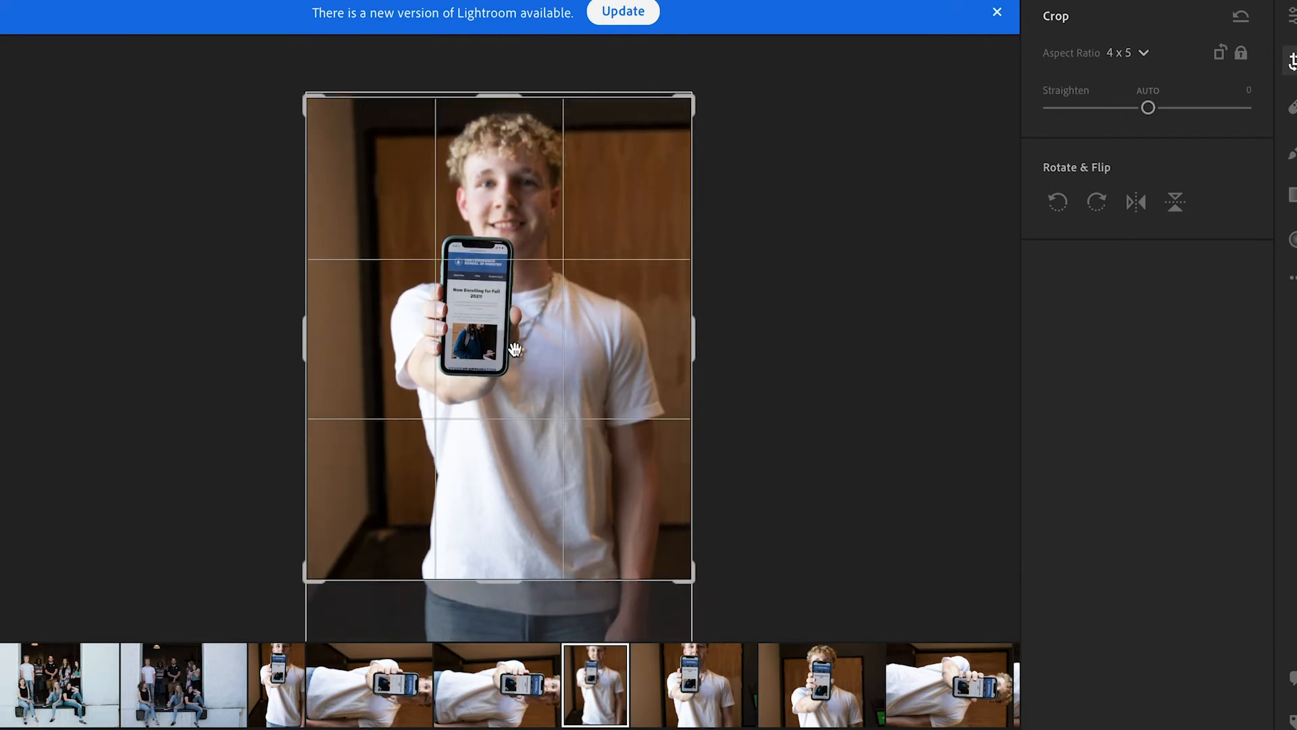
key(e)
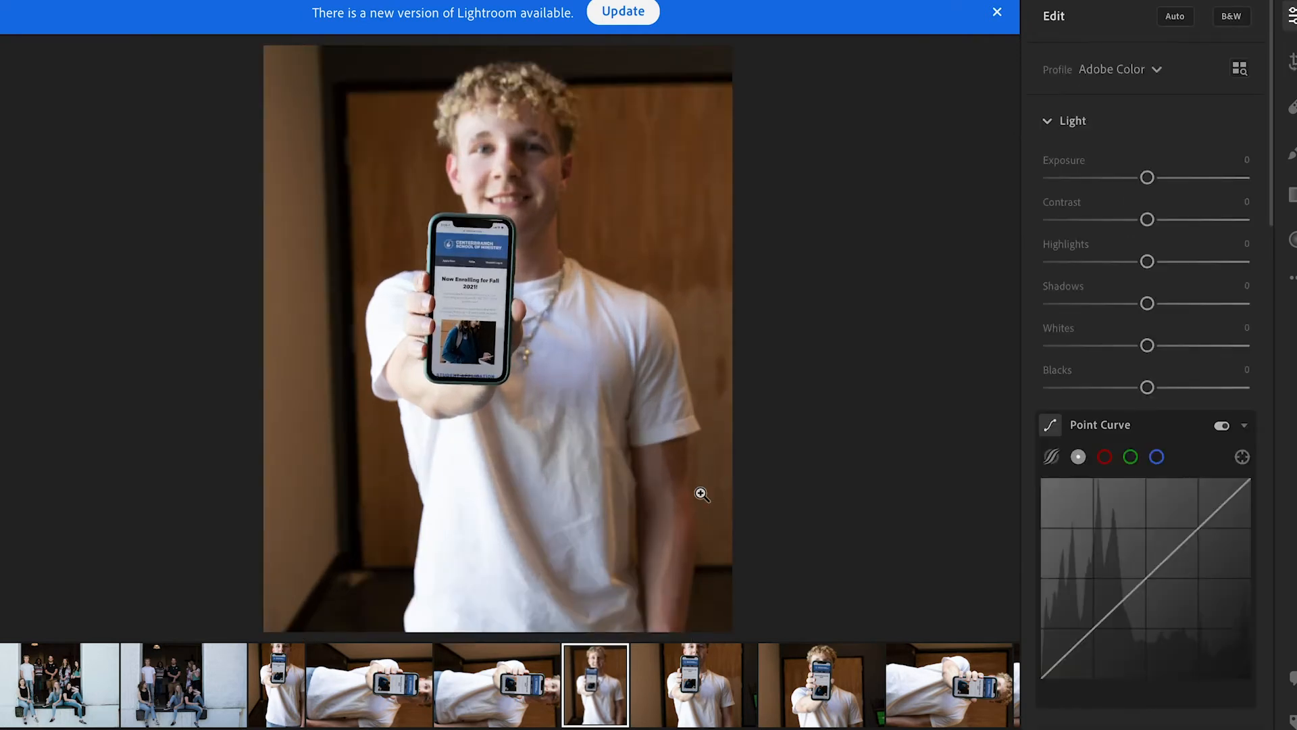
Compare the OE LOBBY / OUTSIDE and OE PASTOR presets, apply OE PASTOR, and set Whites to −12 and Highlights to −57
key(shift+p)
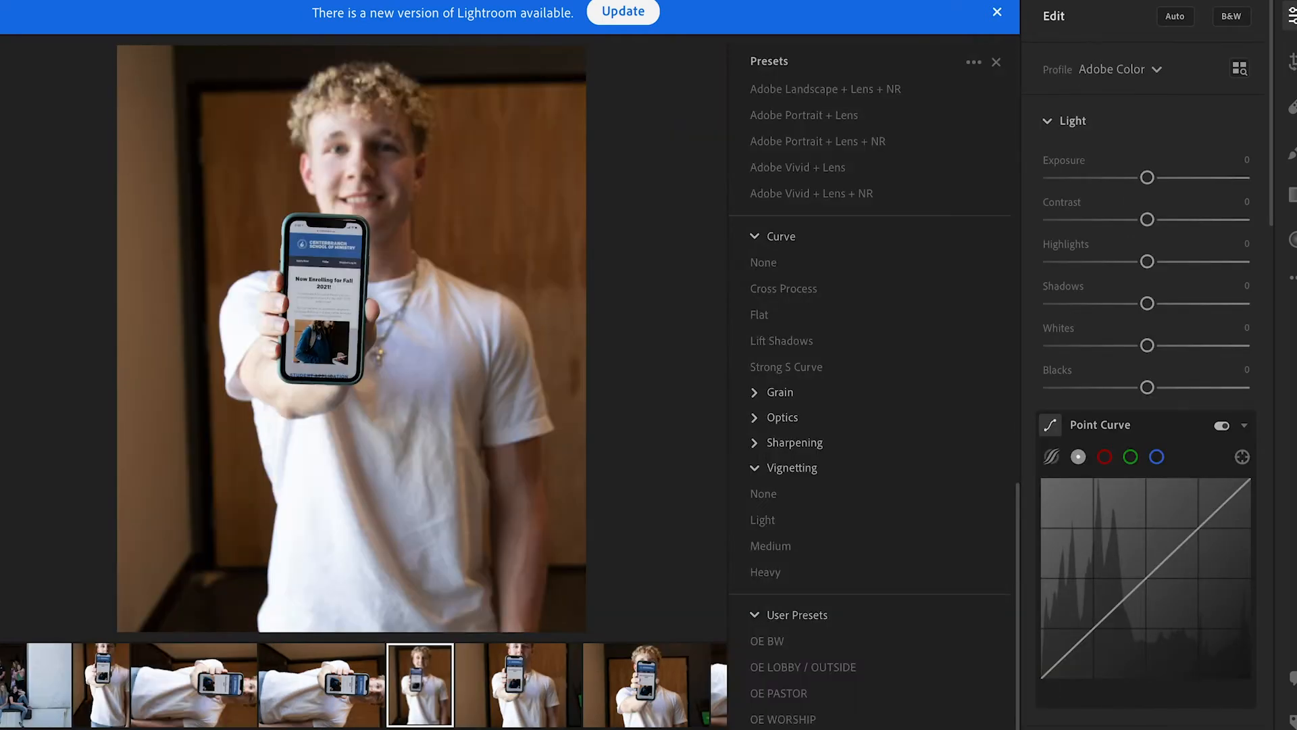
click(830, 668)
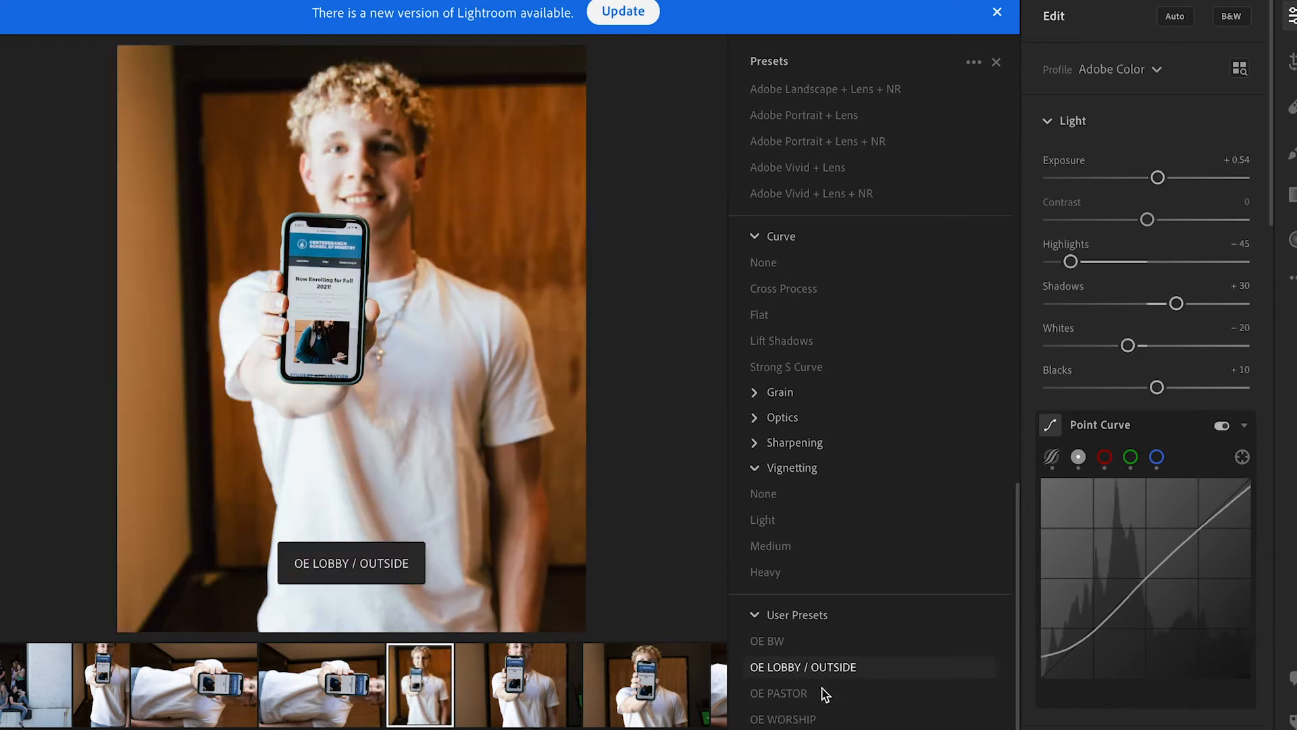
click(824, 693)
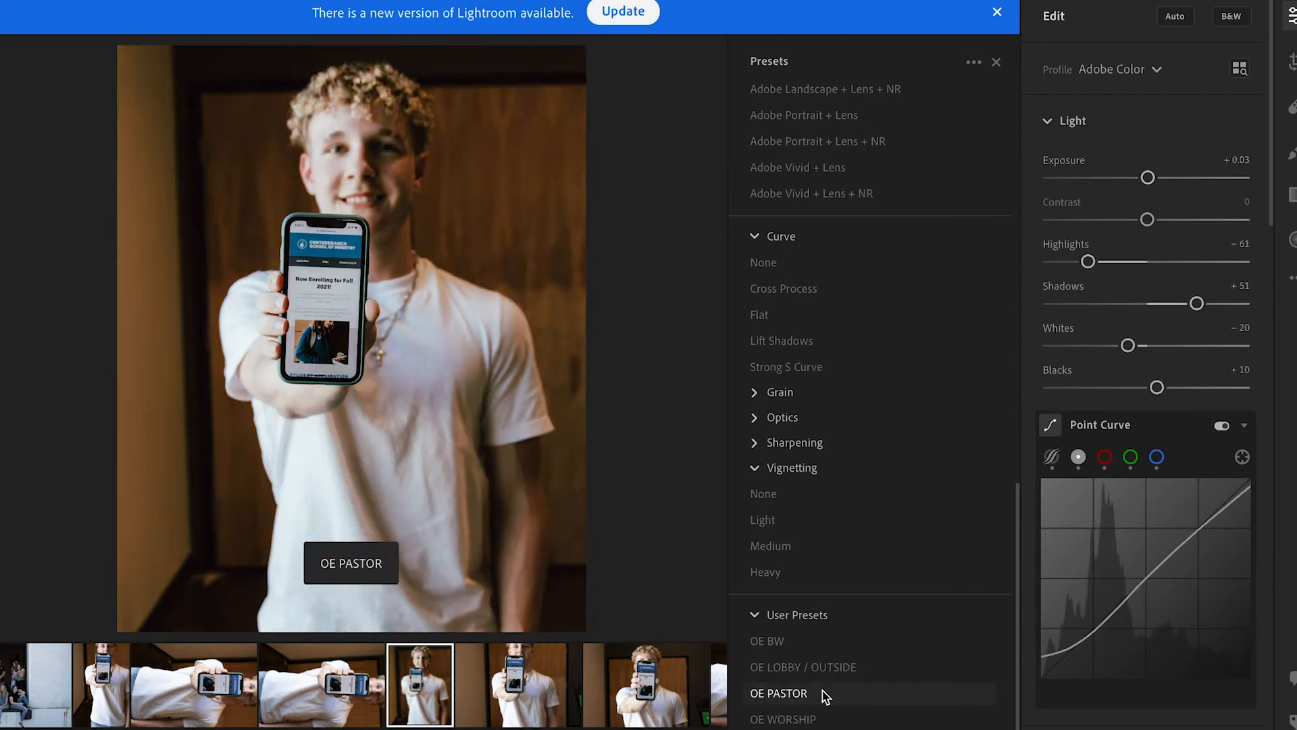
click(822, 669)
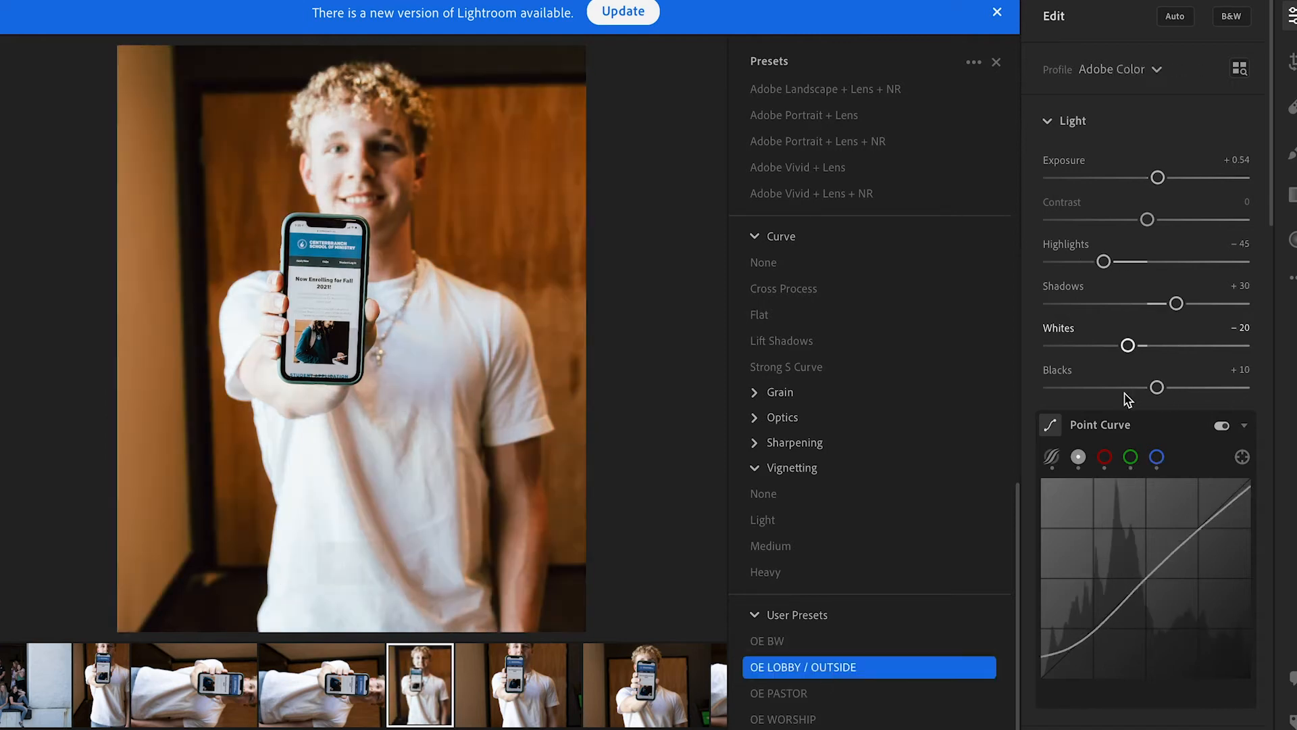
click(787, 691)
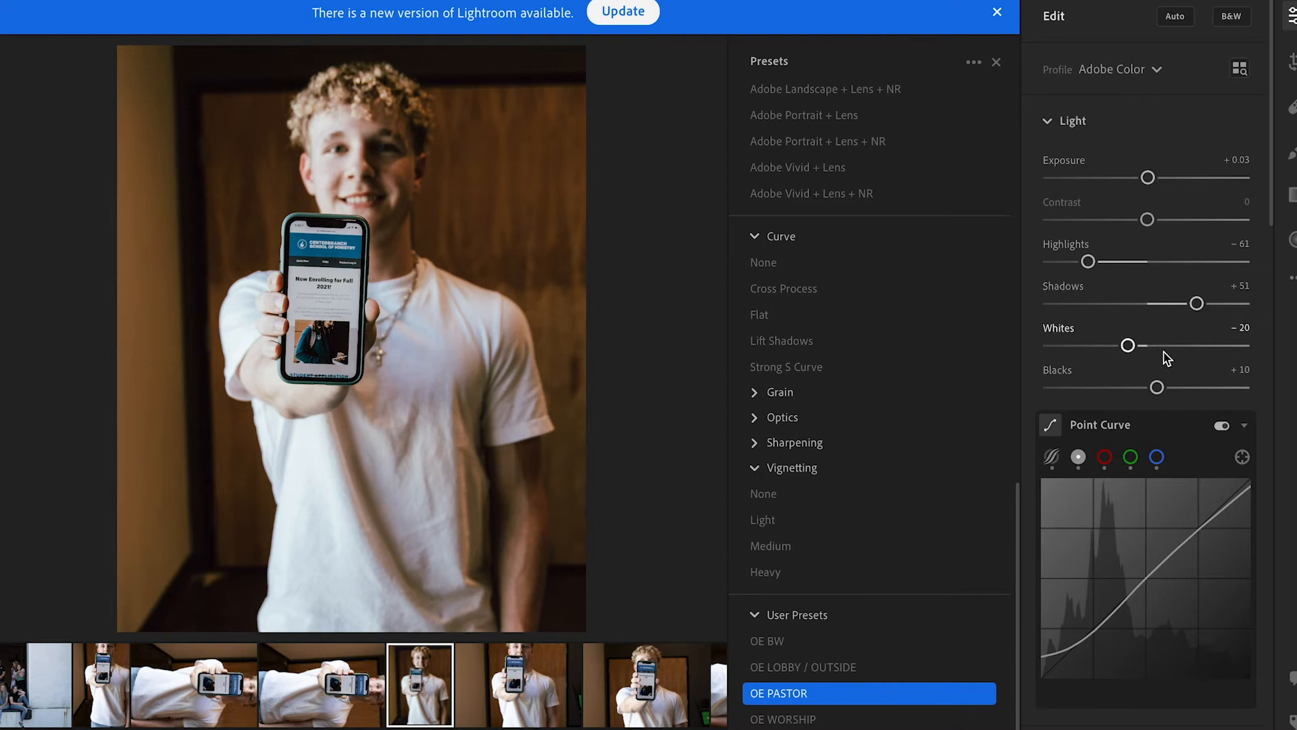
drag(1128, 346, 1136, 346)
drag(1088, 262, 1092, 263)
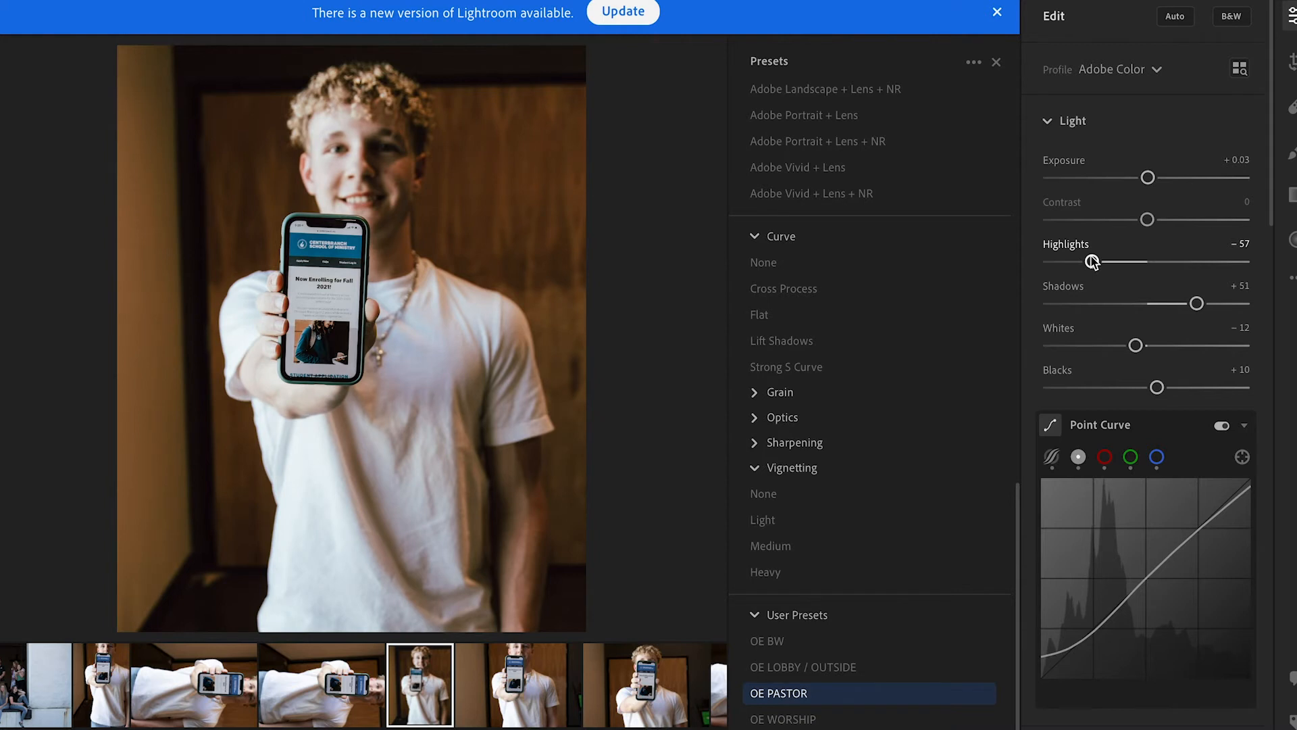
Add a non-inverted radial gradient around the held-out phone and set its Highlights to +42 and Whites to +38
click(1292, 239)
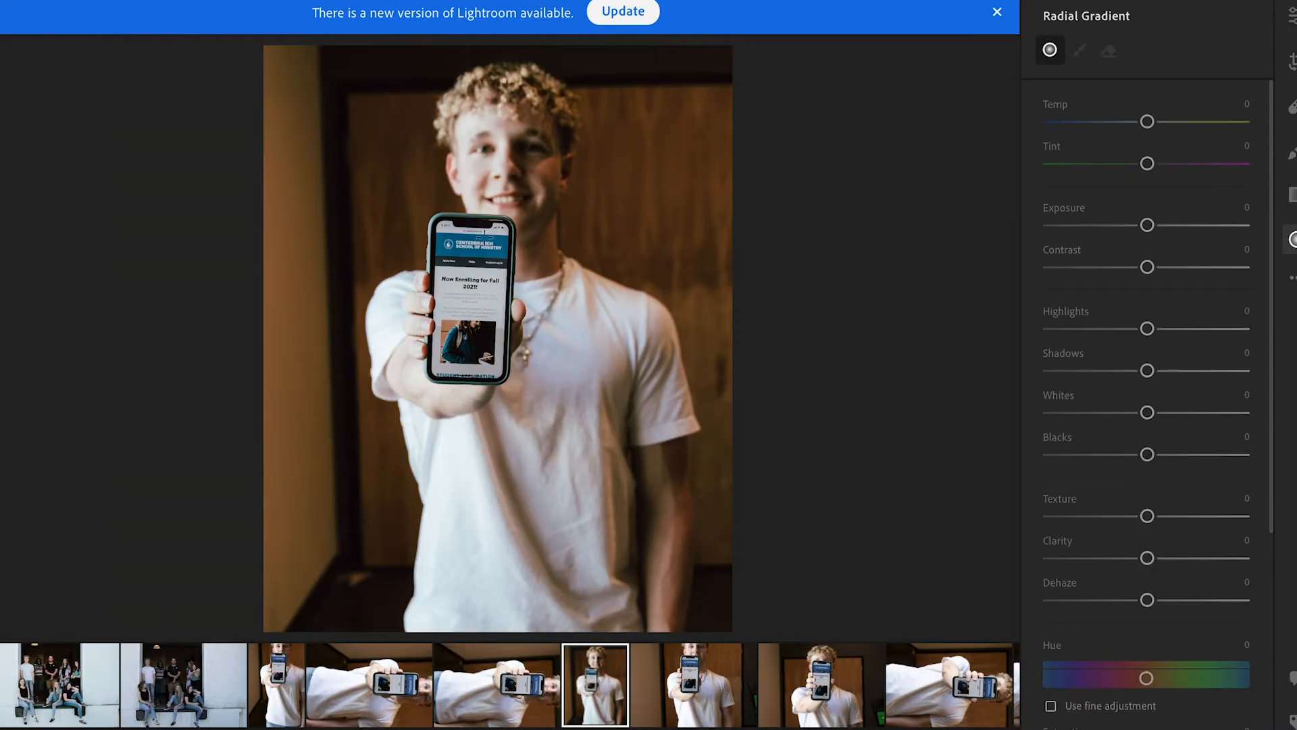
drag(442, 226, 478, 292)
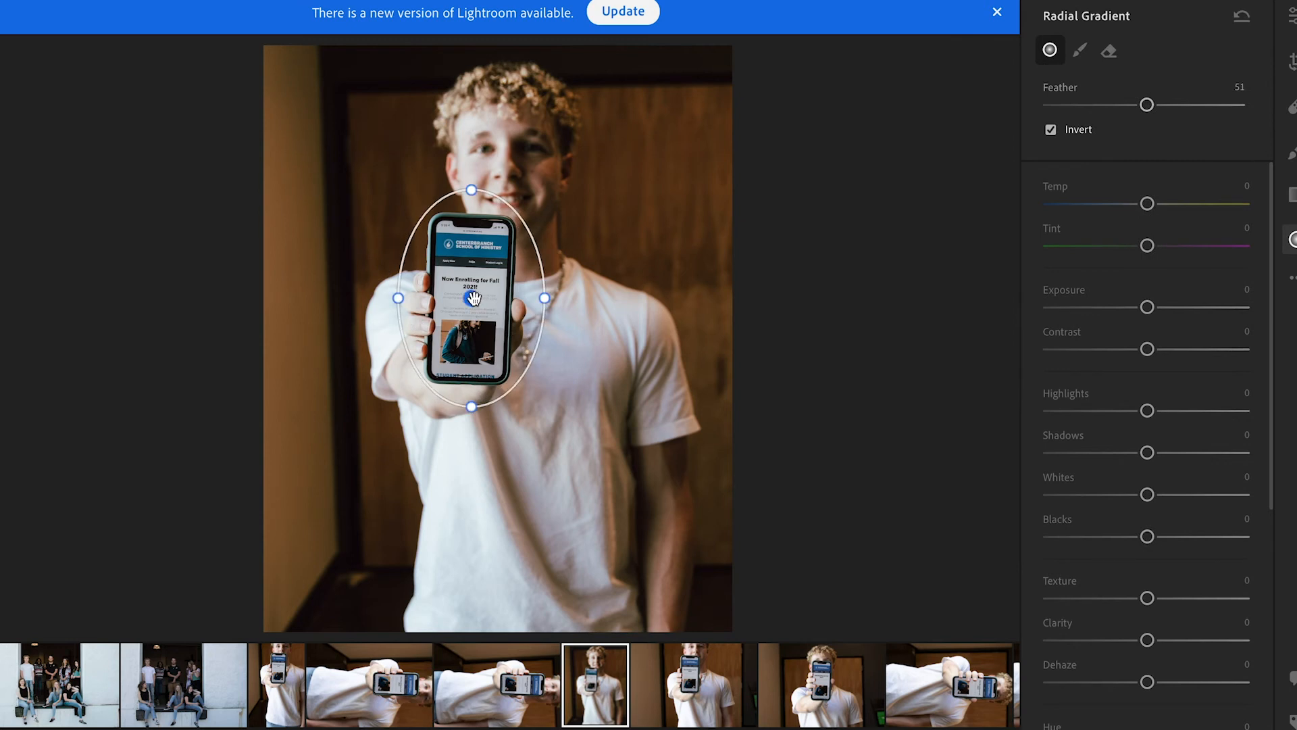
click(1050, 130)
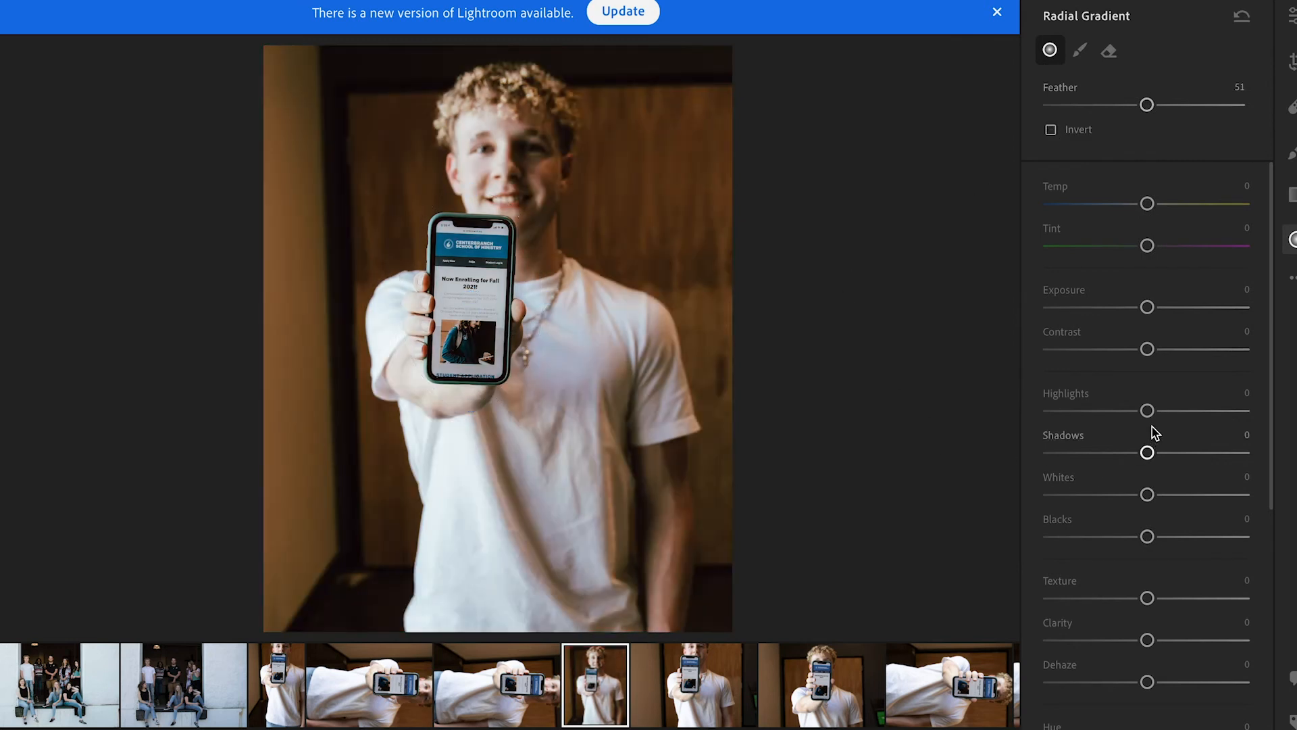
drag(1146, 411, 1188, 410)
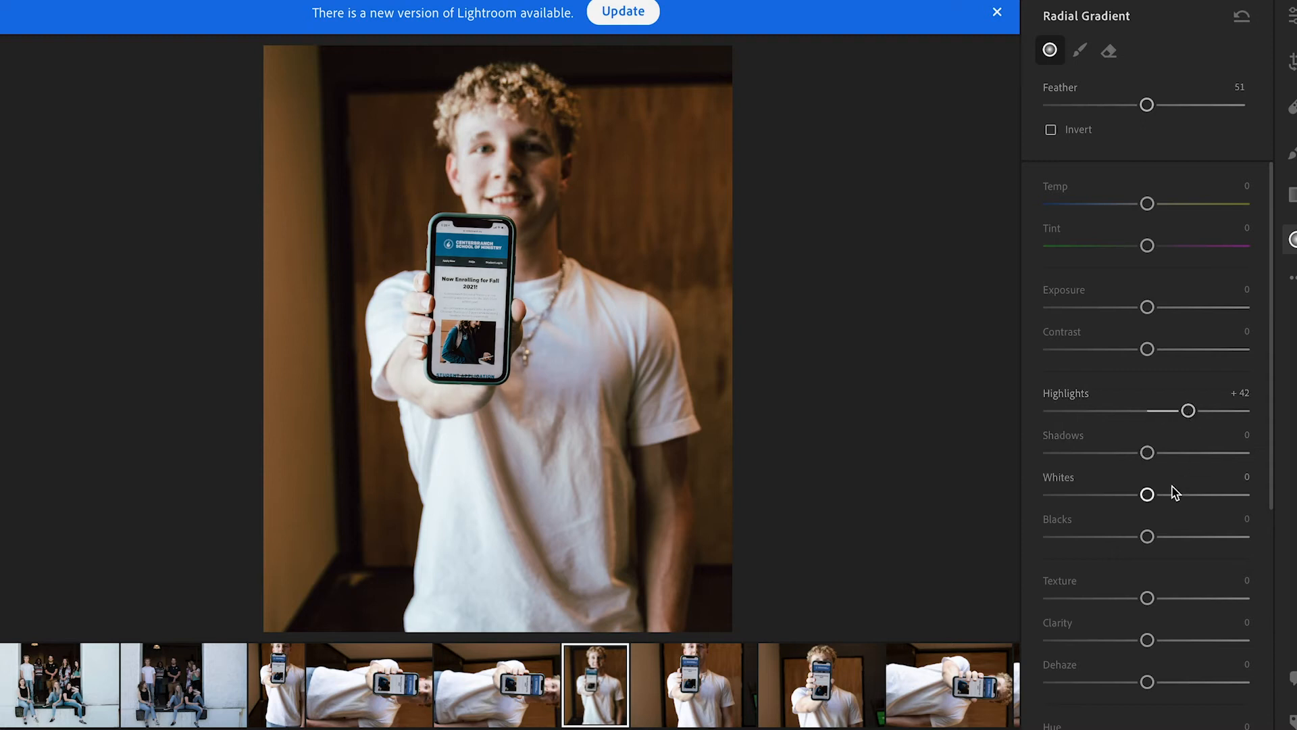
drag(1147, 494, 1183, 495)
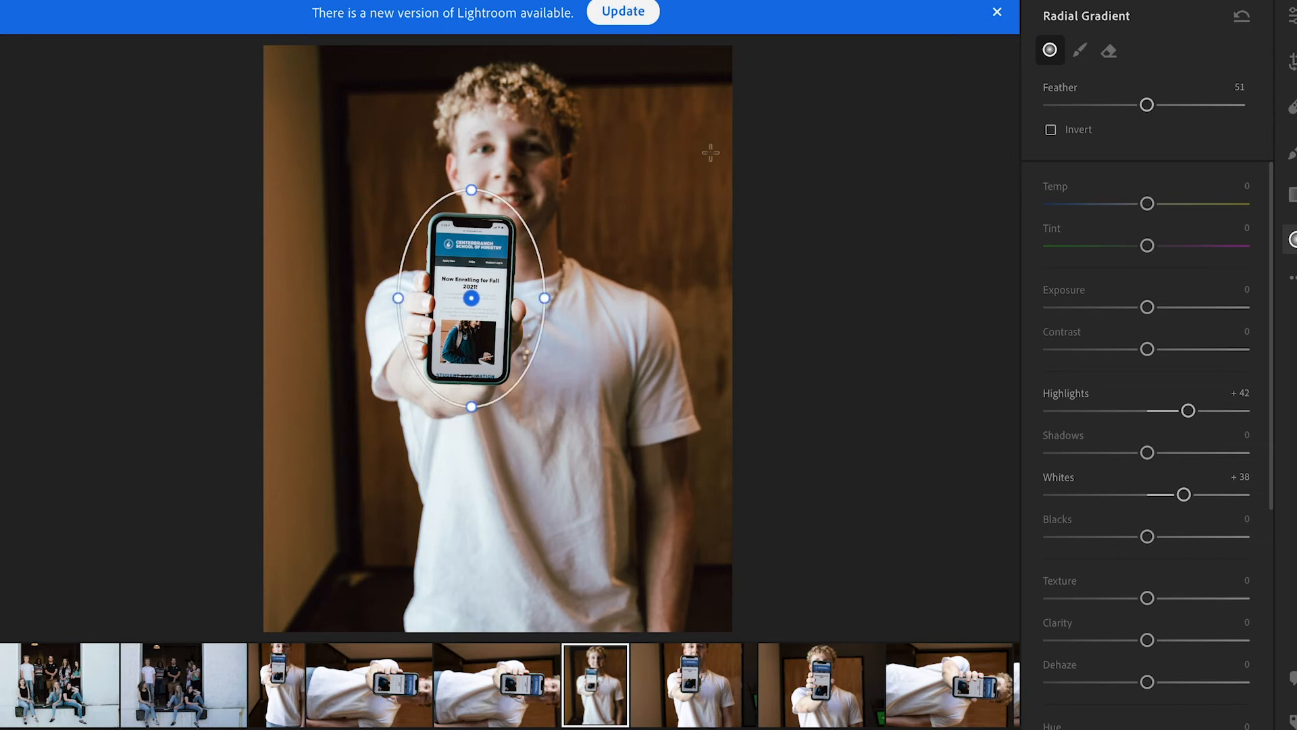
Draw a larger inverted radial gradient around the phone, reset its Whites to 0, and set Highlights to −54 and Temp to −16
mouse_move(411, 168)
mouse_down()
mouse_move(501, 273)
mouse_move(516, 317)
mouse_move(454, 280)
mouse_move(472, 291)
mouse_up()
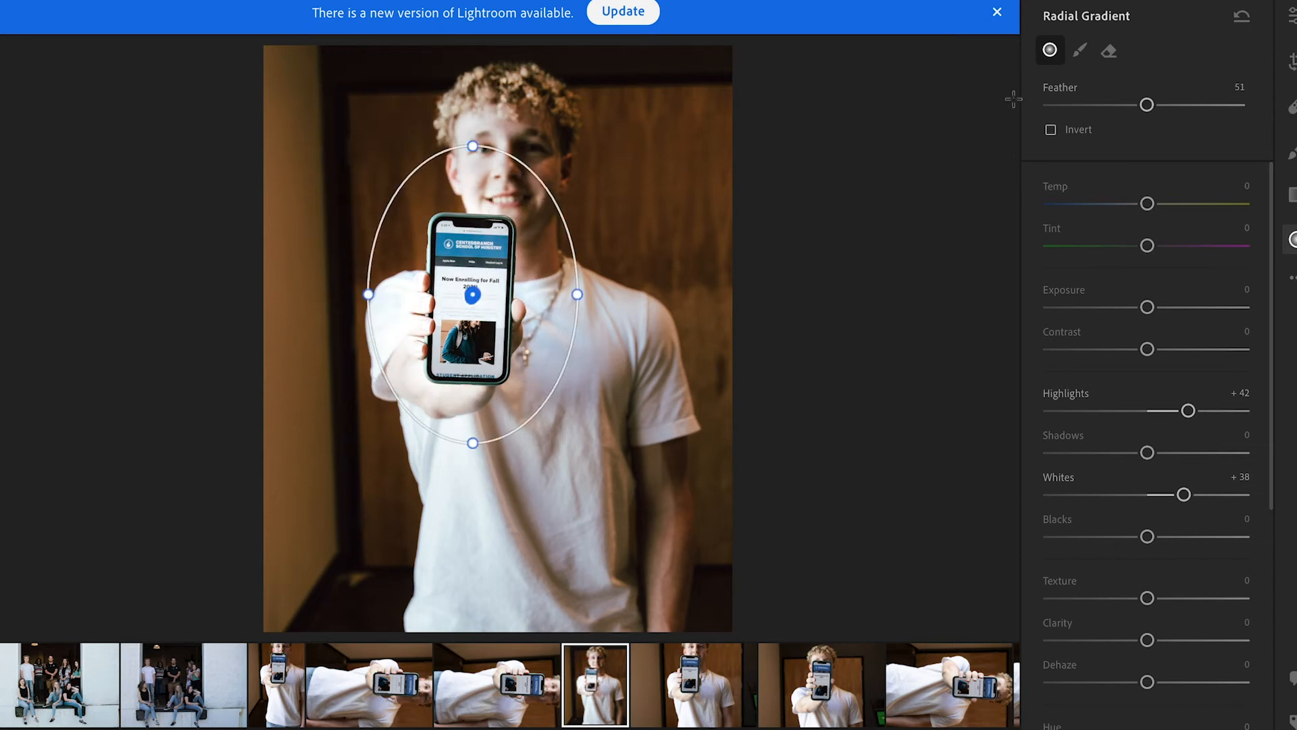
click(1050, 130)
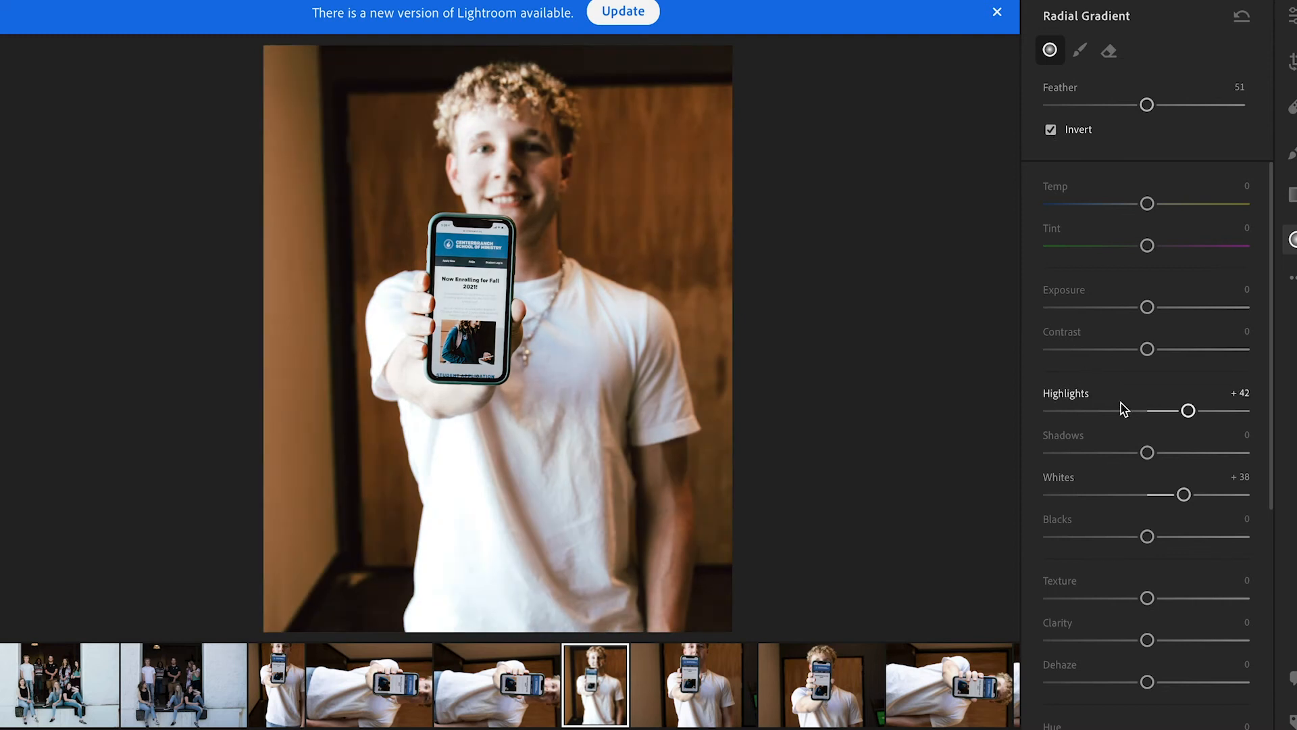
double_click(1148, 410)
double_click(1151, 495)
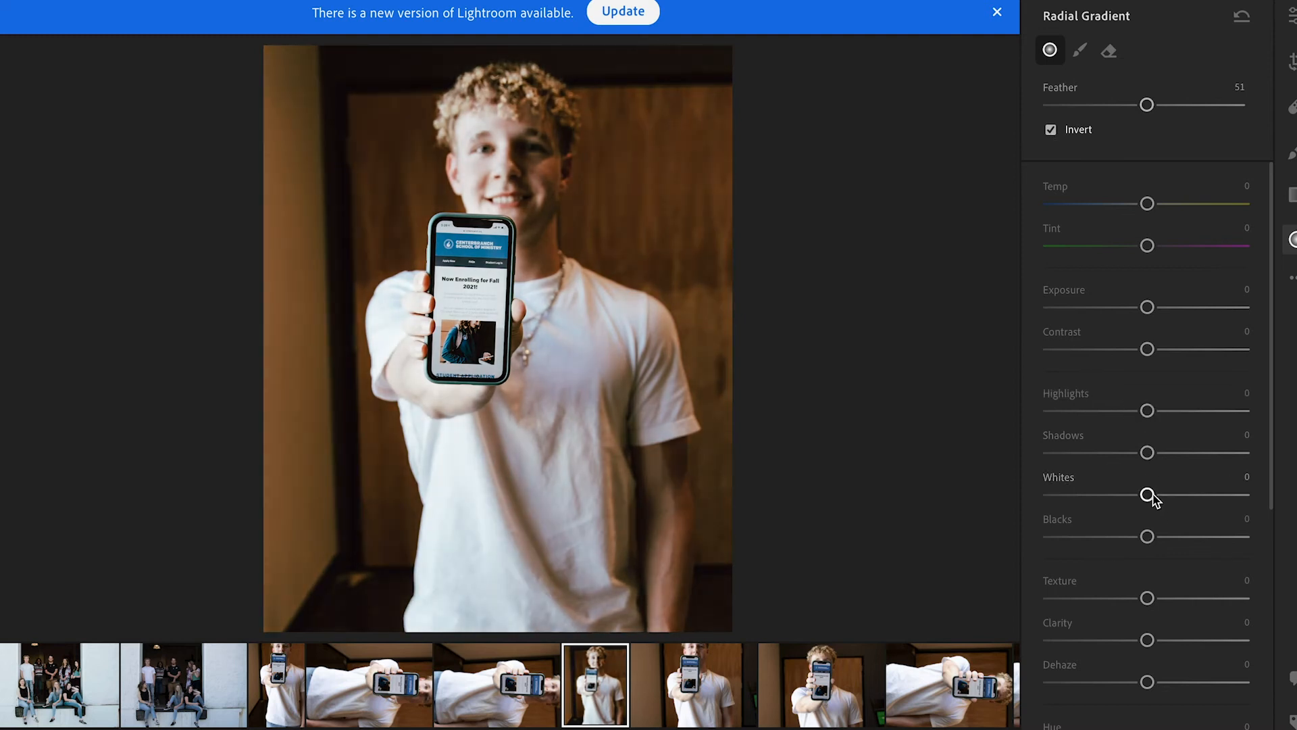
drag(1146, 410, 1113, 415)
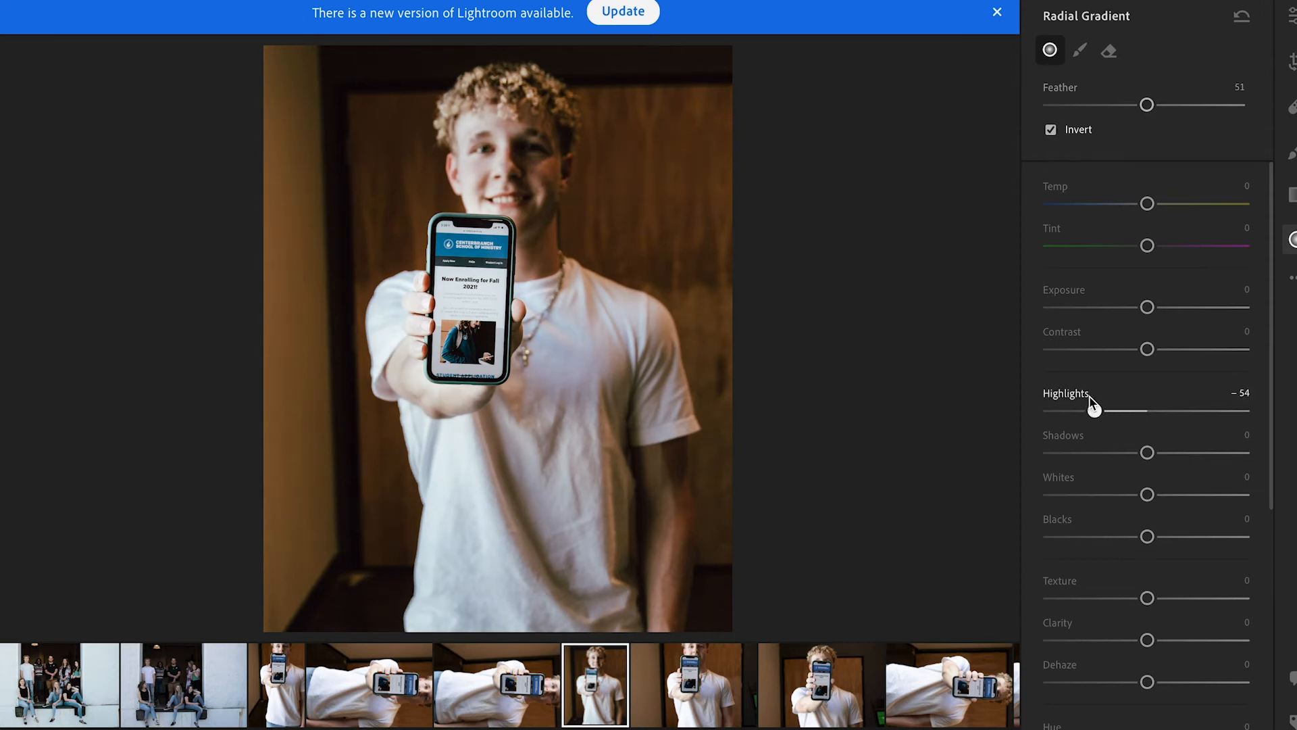
drag(1092, 401, 1094, 406)
drag(1147, 204, 1129, 212)
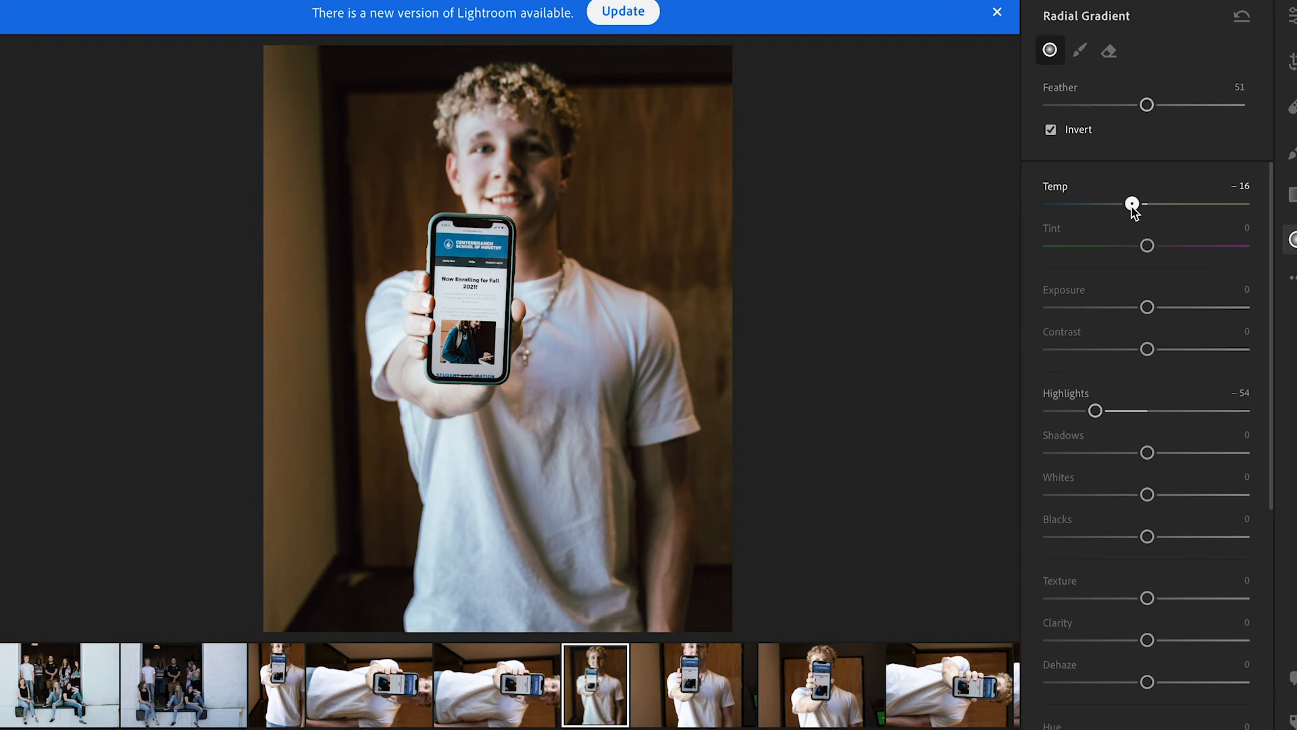
Return to the photo's global adjustments and set the overall Saturation to −7
click(1291, 15)
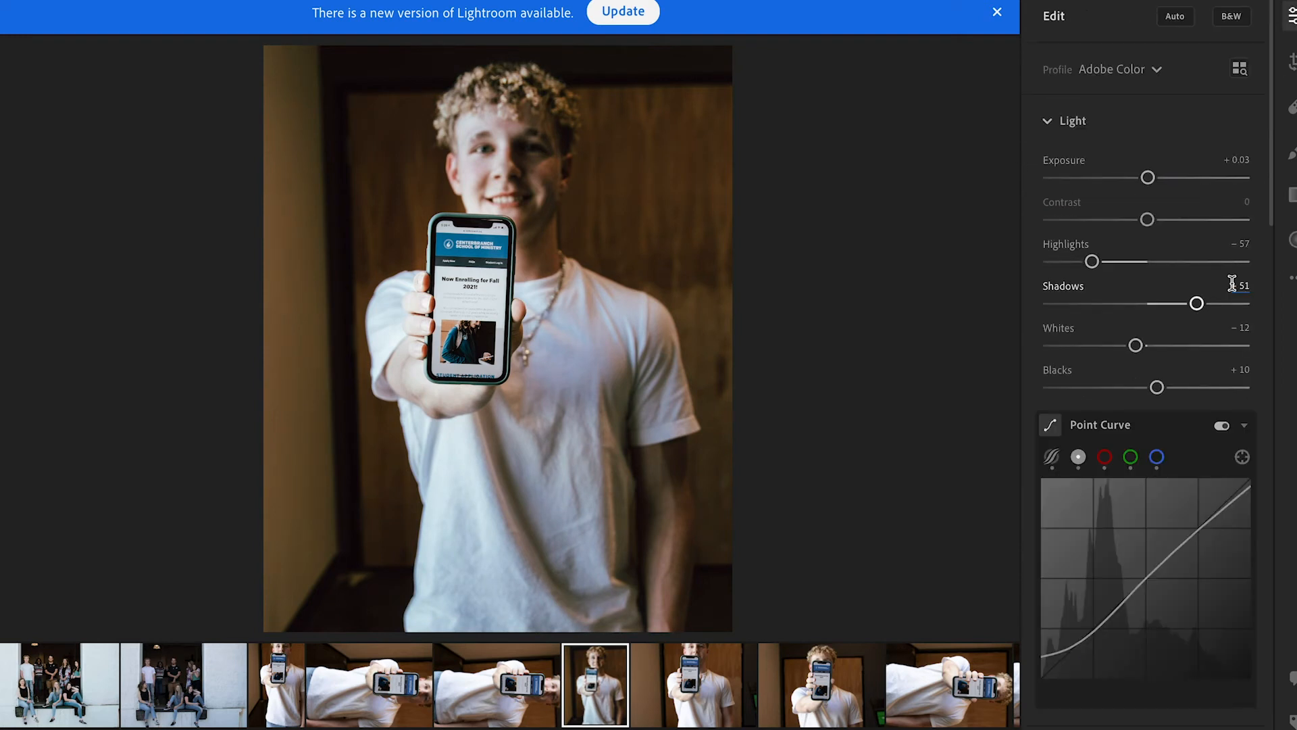
scroll(1146, 462, down, 8)
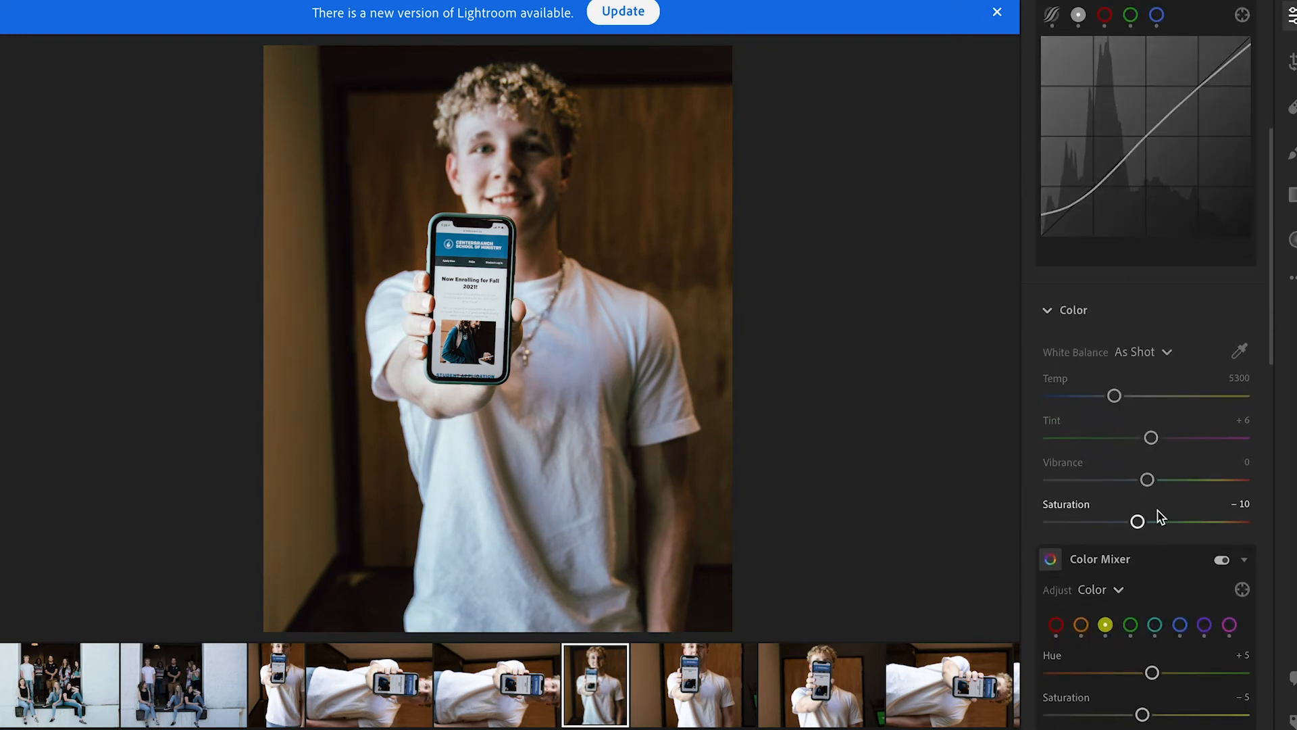
drag(1138, 525, 1140, 525)
scroll(1141, 526, down, 1)
scroll(1142, 526, down, 2)
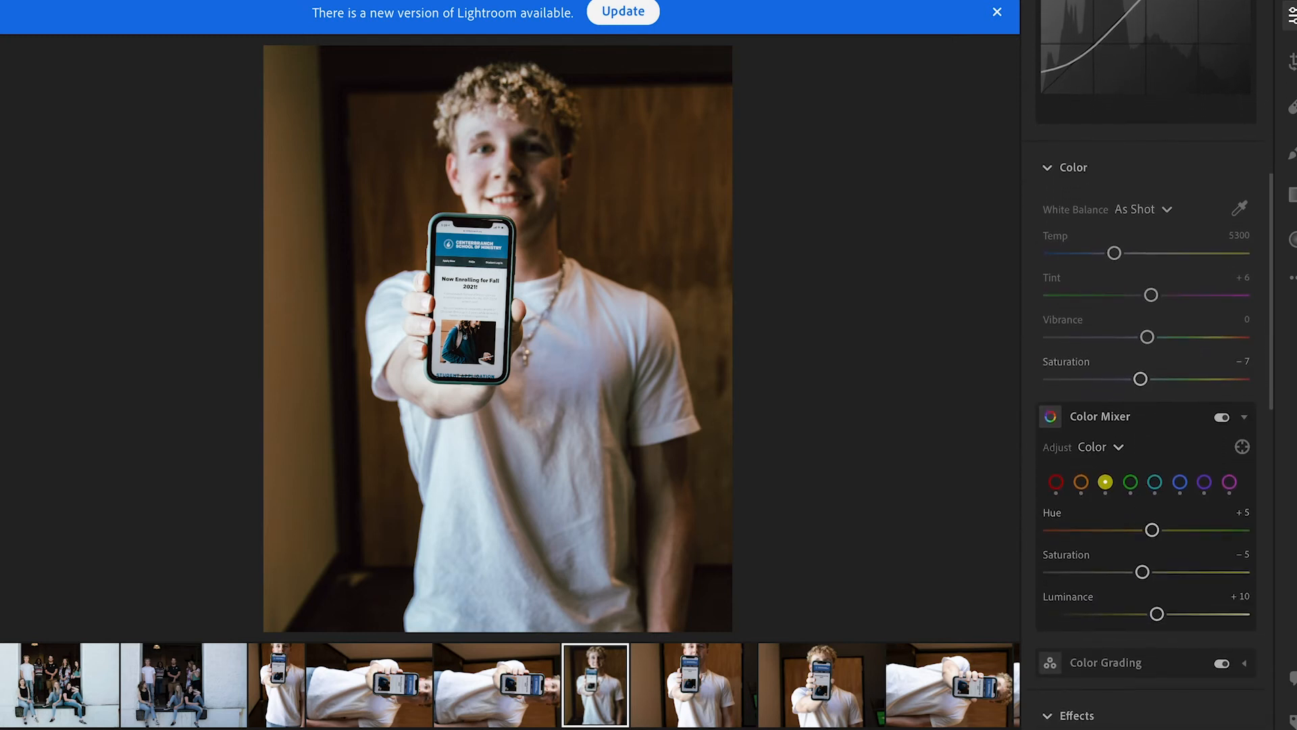
Apply the OE LOBBY / OUTSIDE preset to the phone photo and set Whites to −72 and Highlights to −55
key(shift+p)
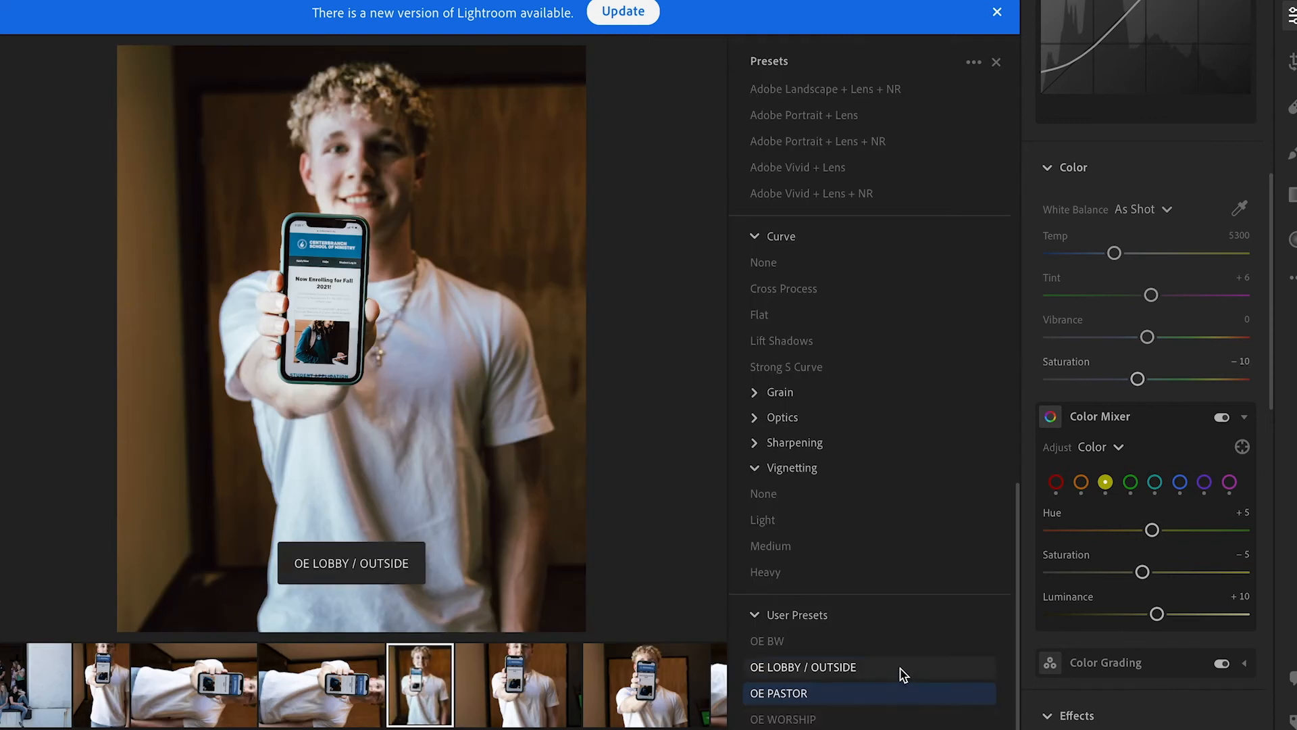
click(901, 672)
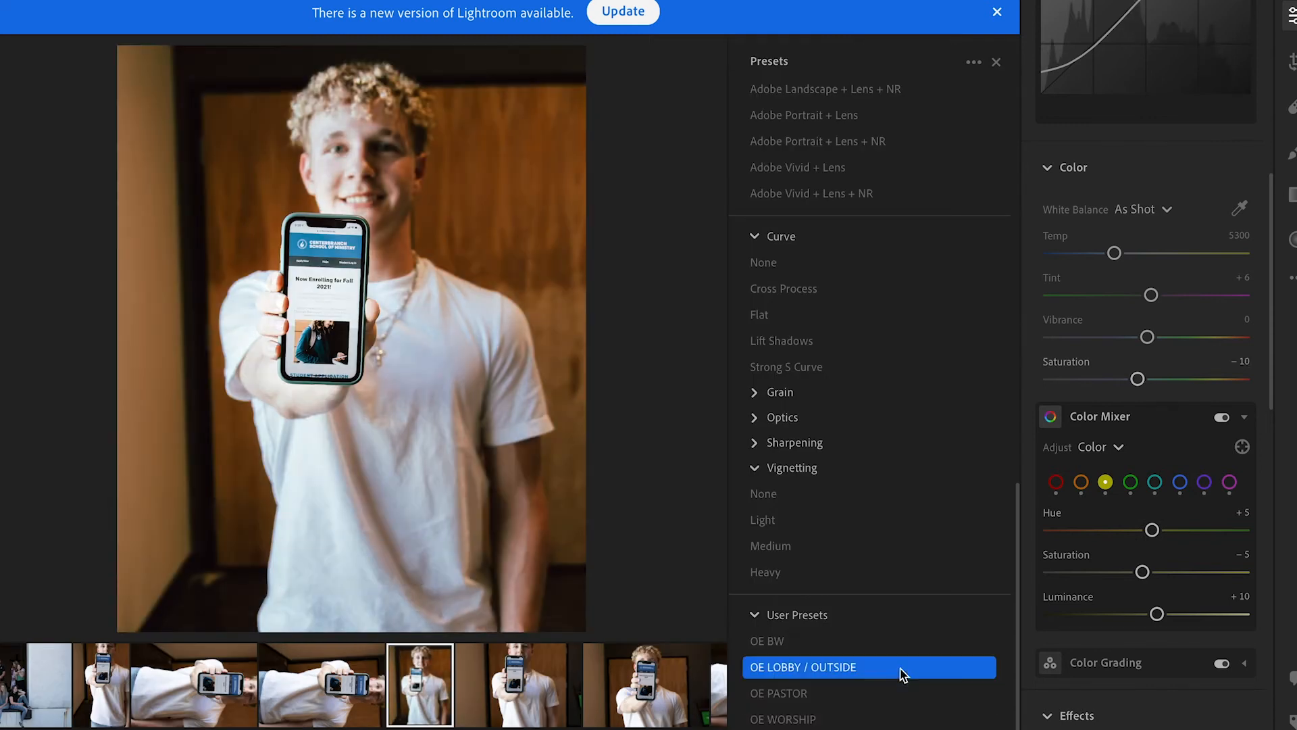
scroll(1179, 507, up, 6)
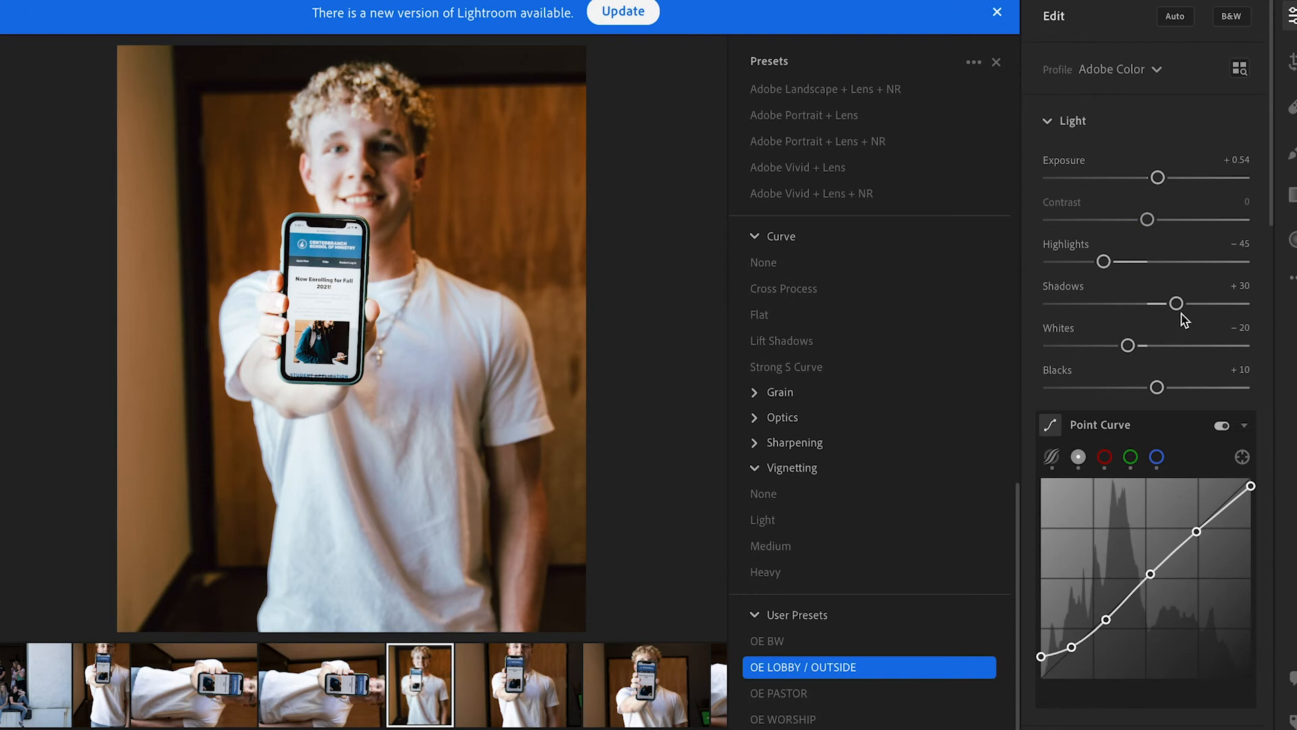
drag(1128, 345, 1077, 345)
drag(1103, 262, 1093, 264)
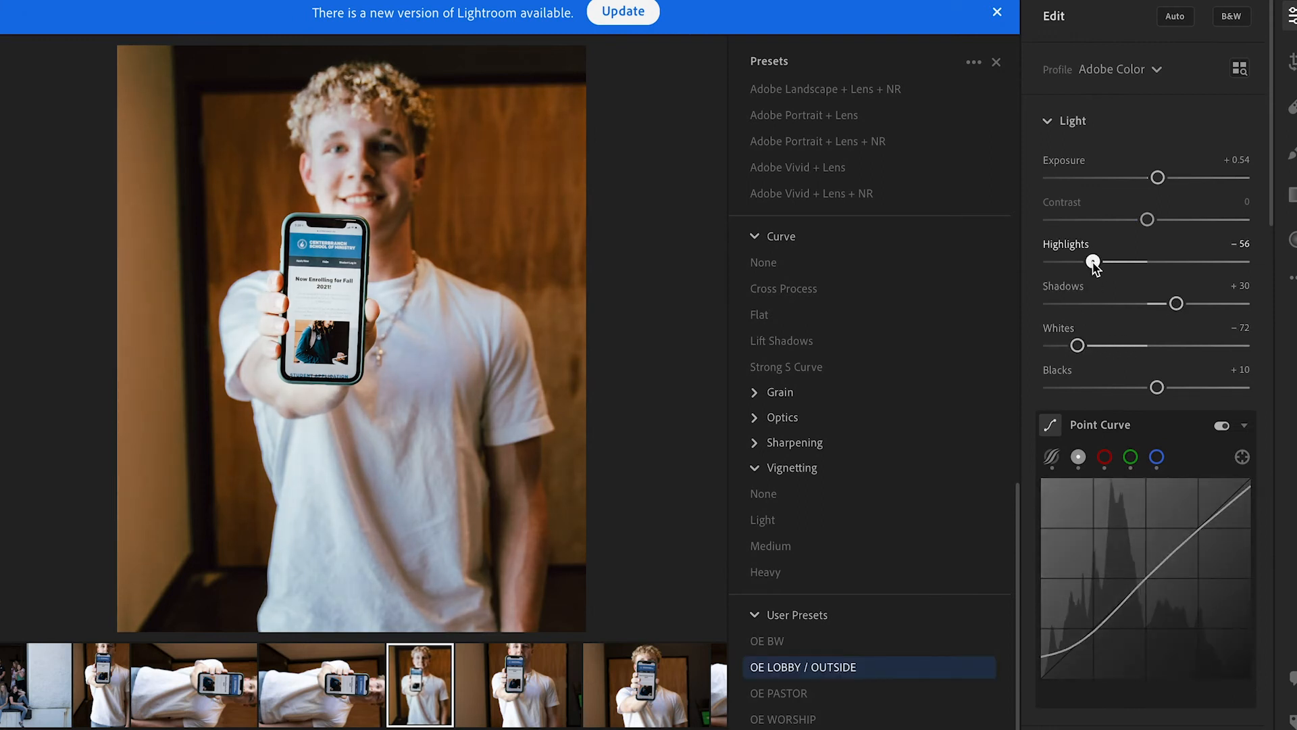
Select the indoor photo of the seated group beside the round black table, apply the OE LOBBY / OUTSIDE preset and set Whites to −29
scroll(533, 694, down, 5)
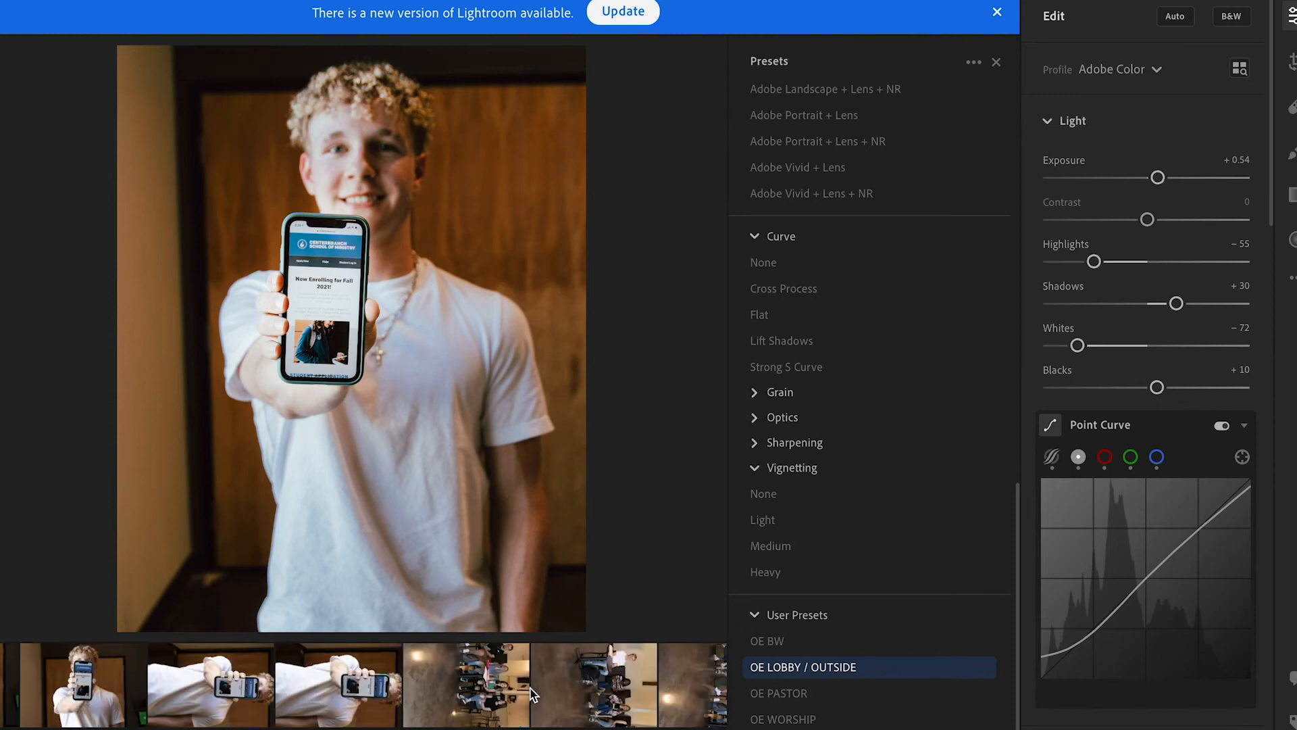
scroll(532, 694, down, 2)
scroll(532, 694, right, 15)
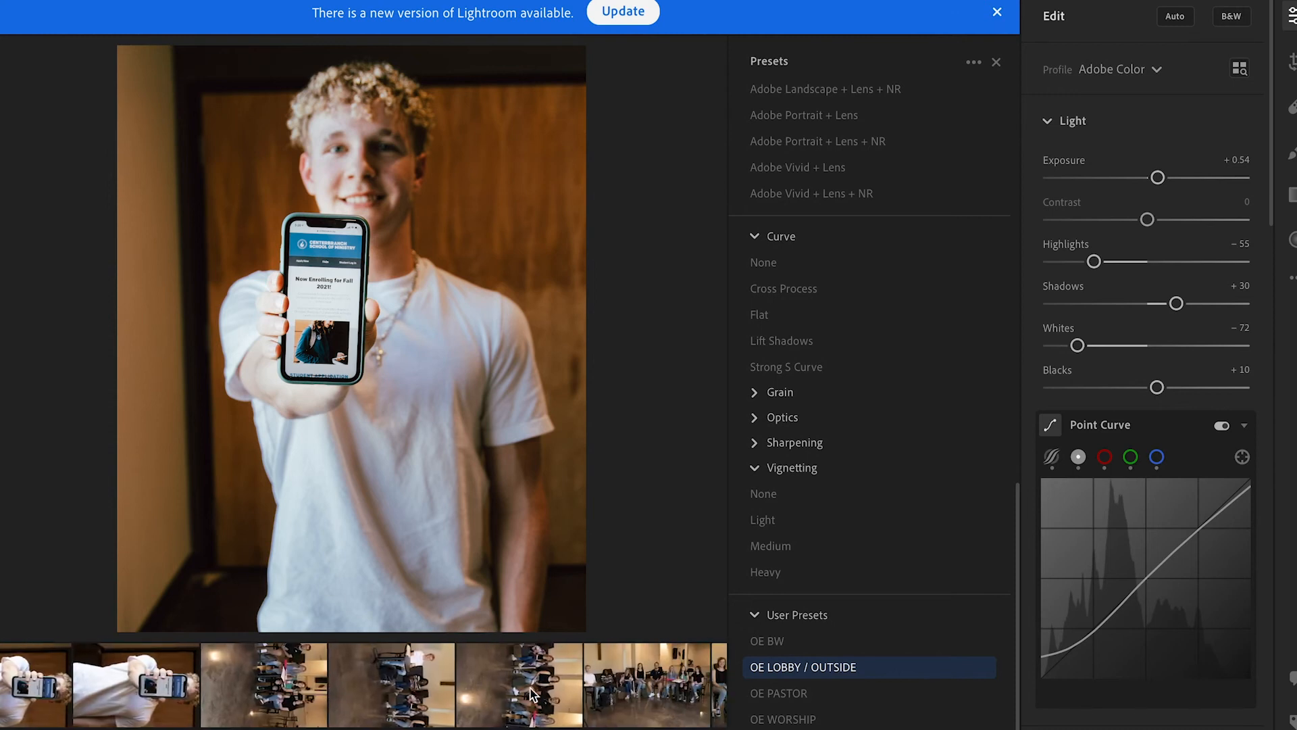
click(532, 694)
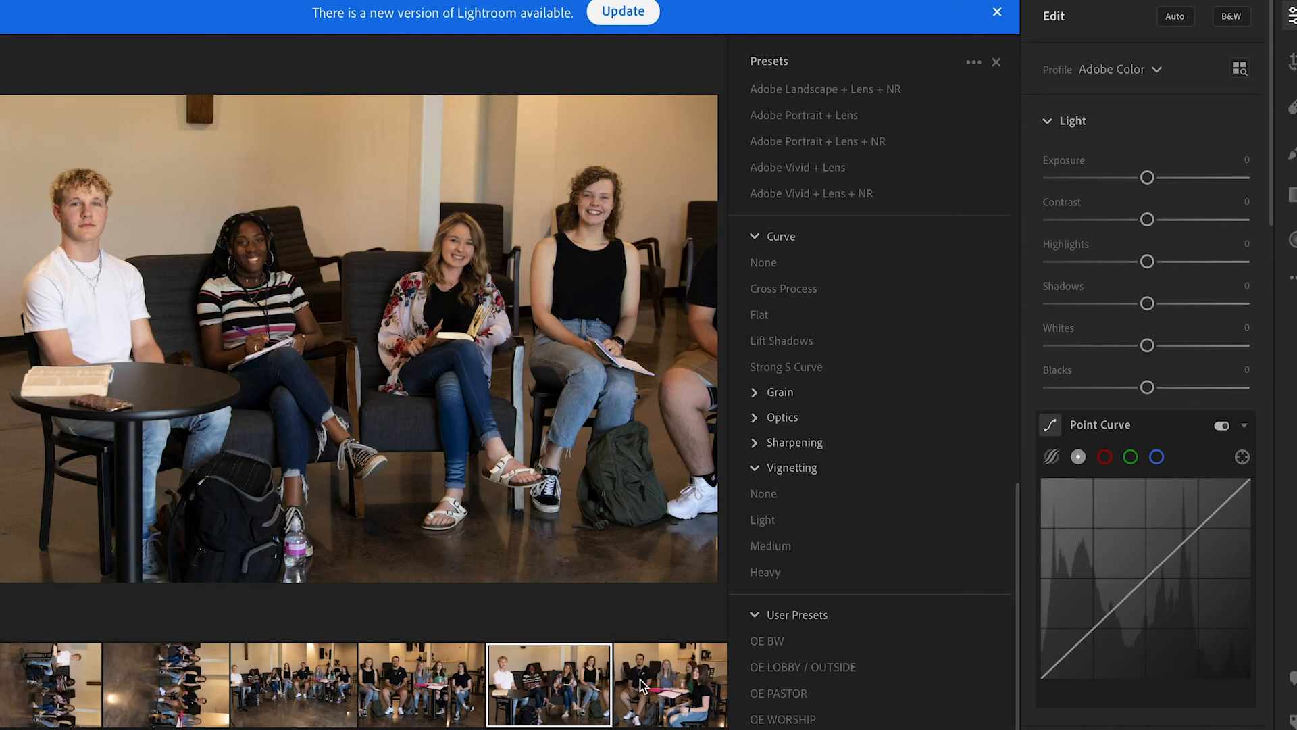
click(804, 669)
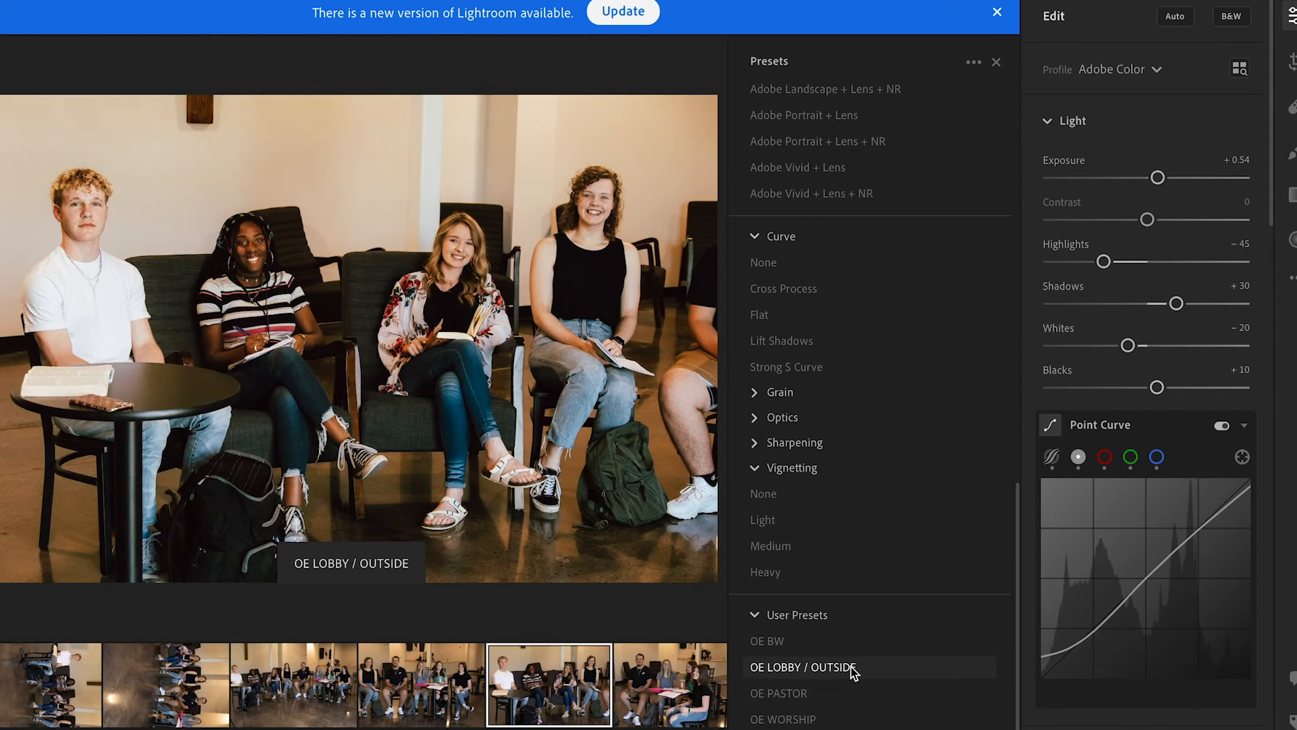
click(850, 668)
mouse_move(1128, 345)
mouse_down()
mouse_move(1095, 347)
mouse_move(1118, 352)
mouse_up()
Reduce the seated group photo's yellow Saturation to −43 and its orange Saturation in the Color Mixer, and set Whites to −73
scroll(1122, 352, down, 8)
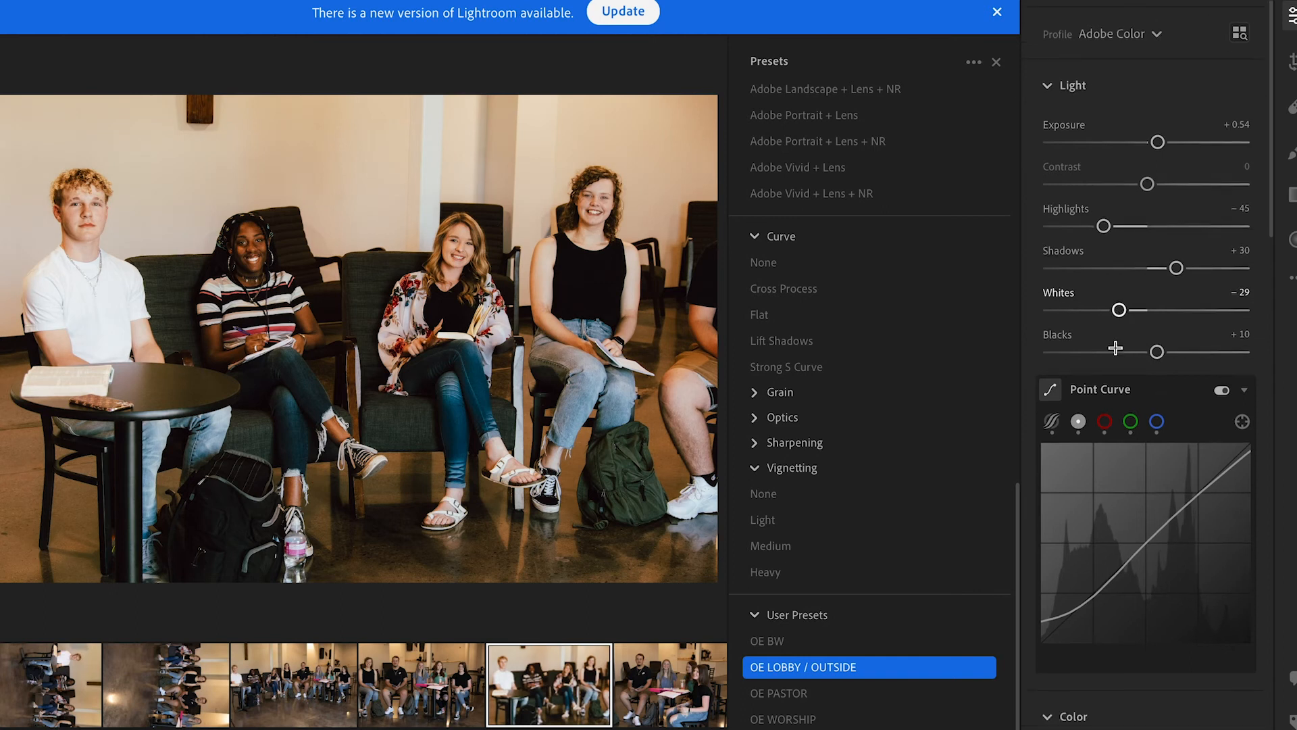
drag(1142, 623, 1108, 623)
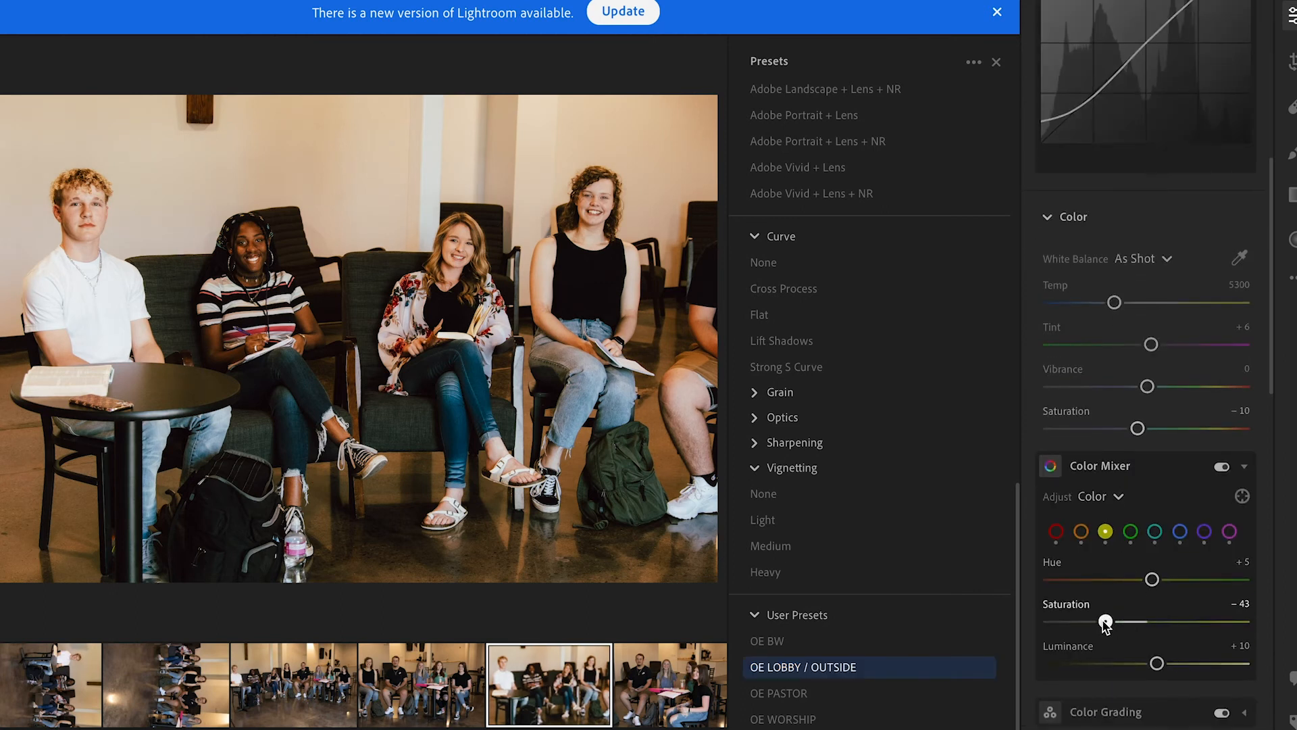
click(1080, 531)
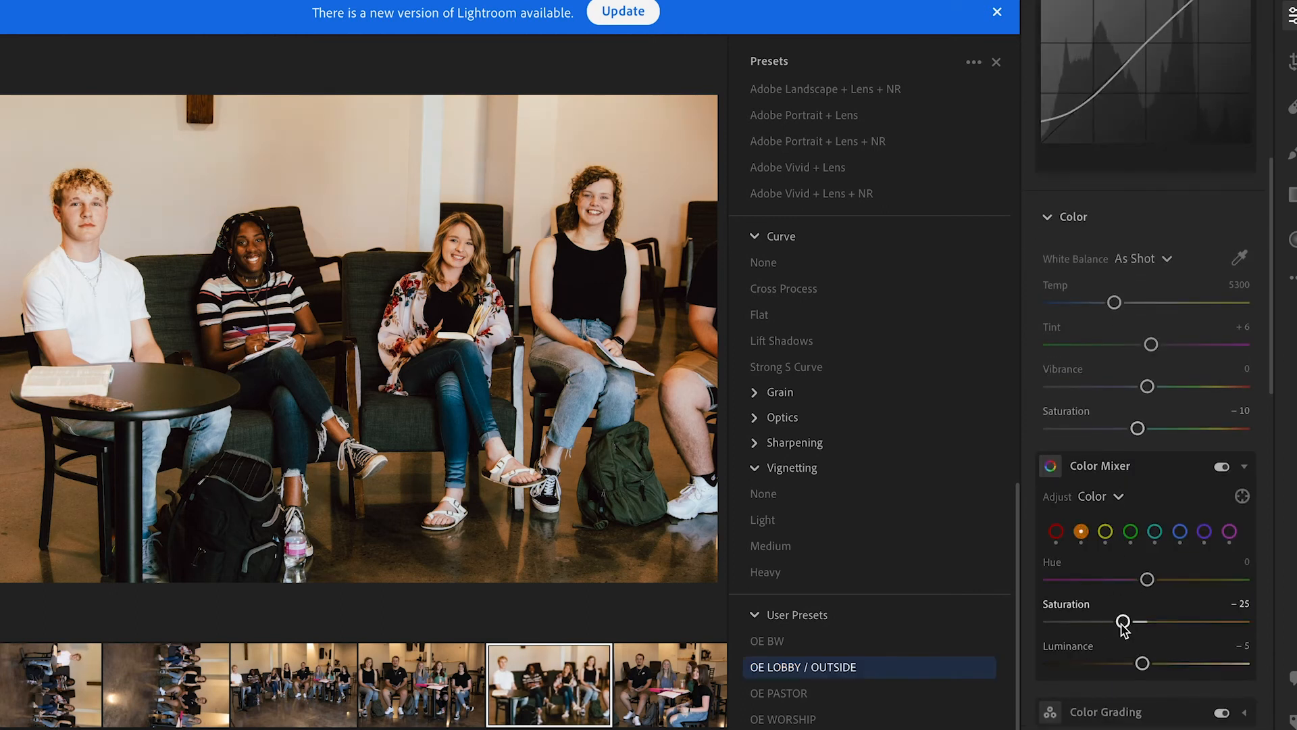
drag(1123, 626, 1104, 627)
scroll(1115, 540, up, 10)
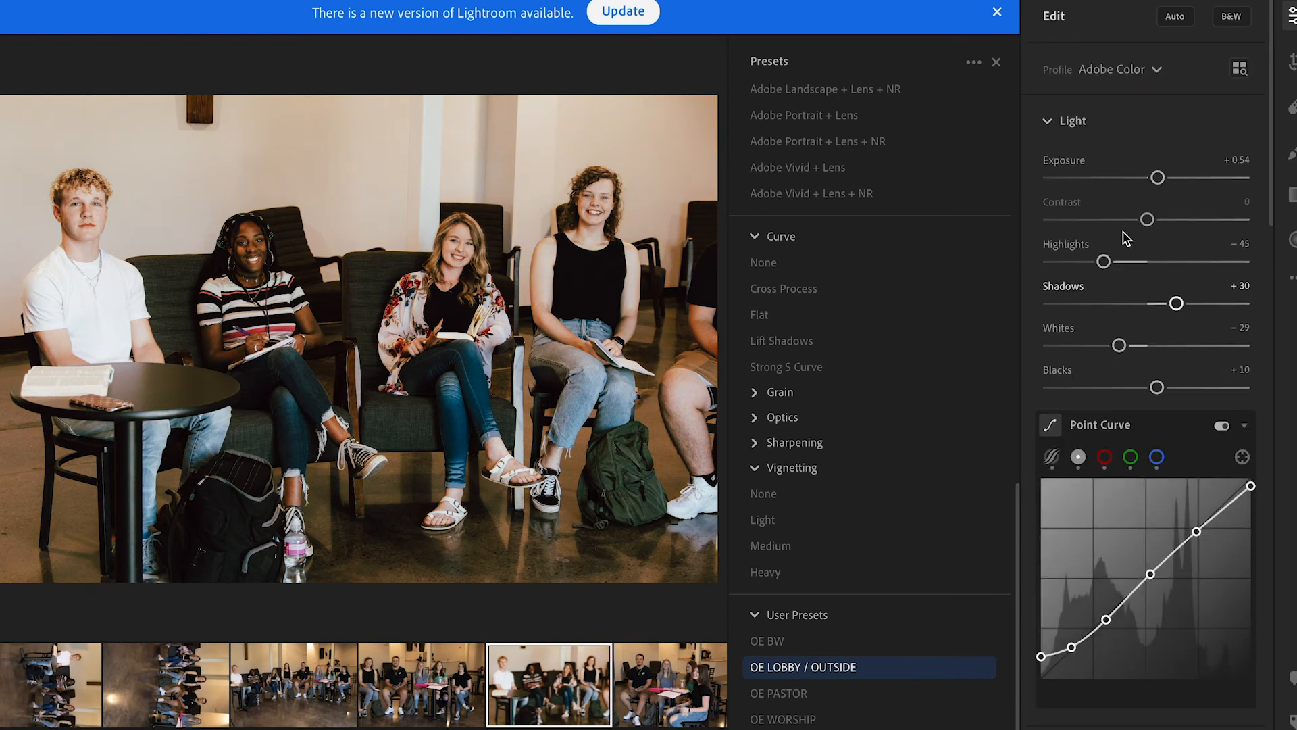
drag(1118, 345, 1079, 345)
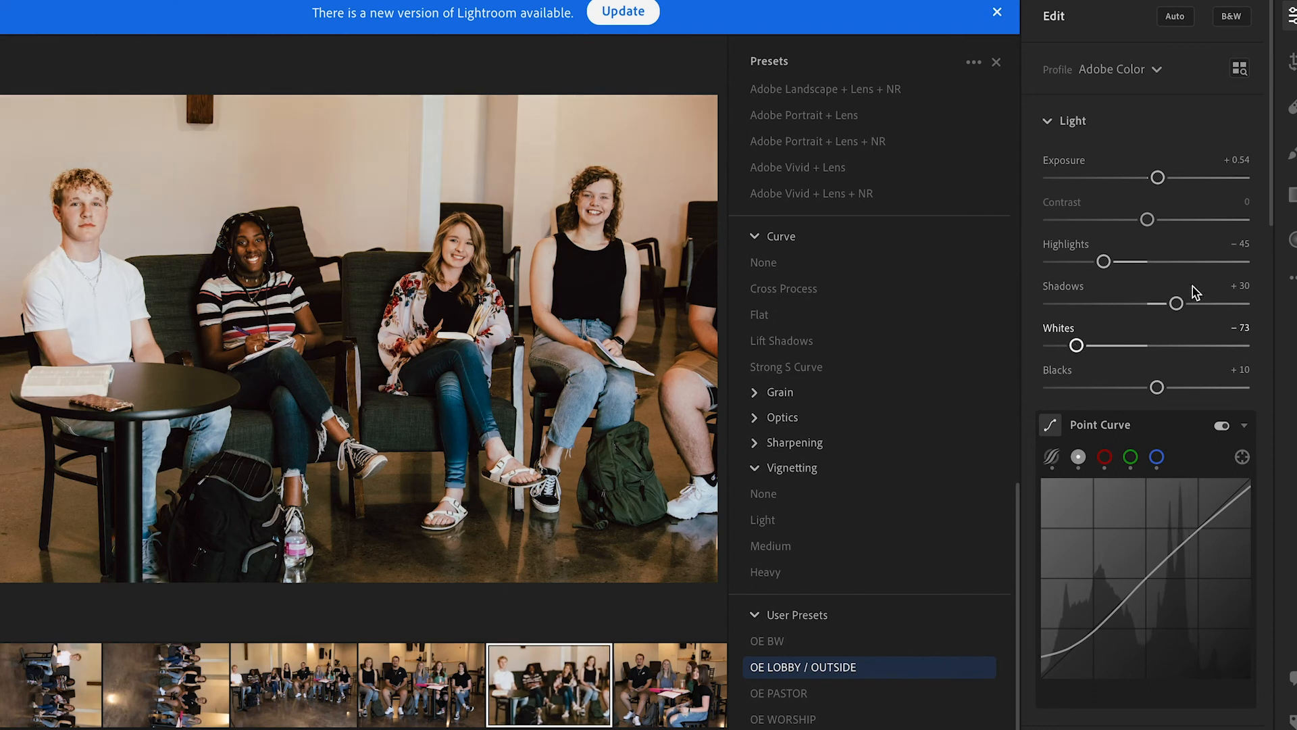
Straighten the seated group photo to −0.75, crop it to 5 x 4 and shift the image slightly right within the frame
click(1291, 62)
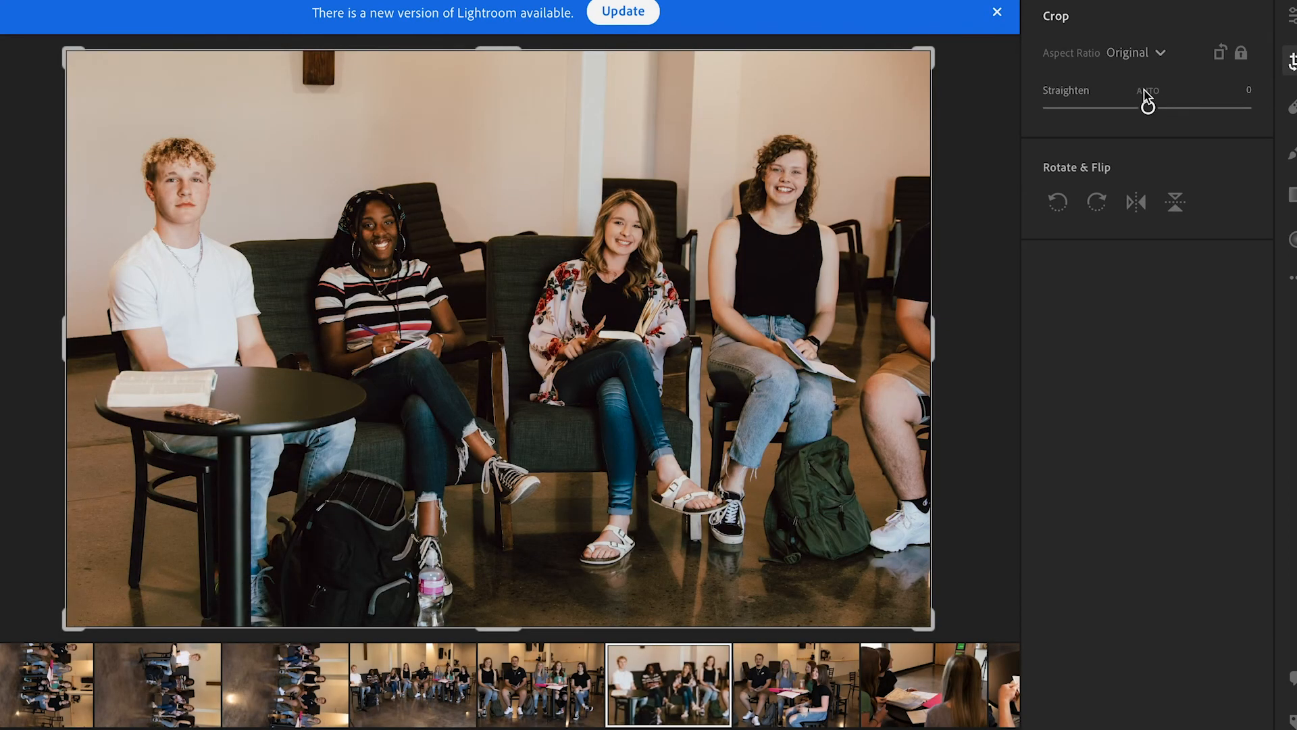
drag(1147, 101, 1146, 102)
click(1142, 52)
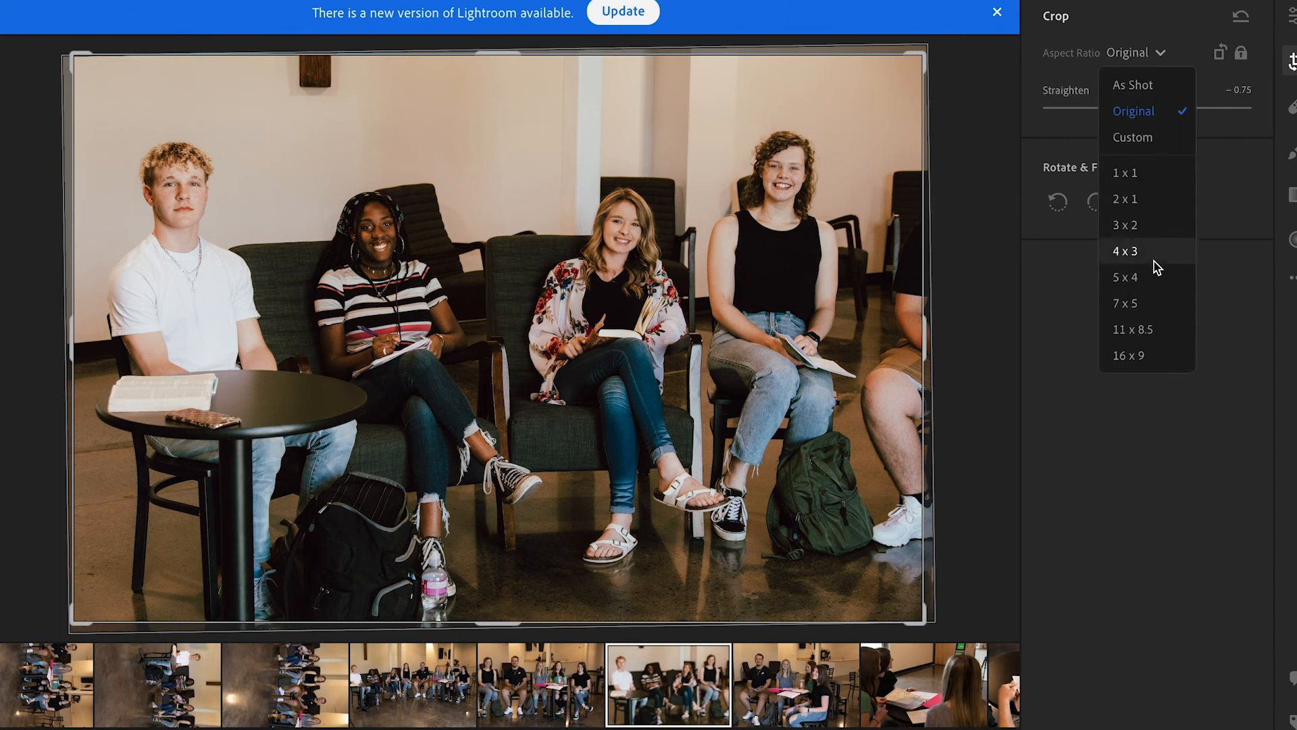
click(1154, 265)
drag(633, 429, 648, 429)
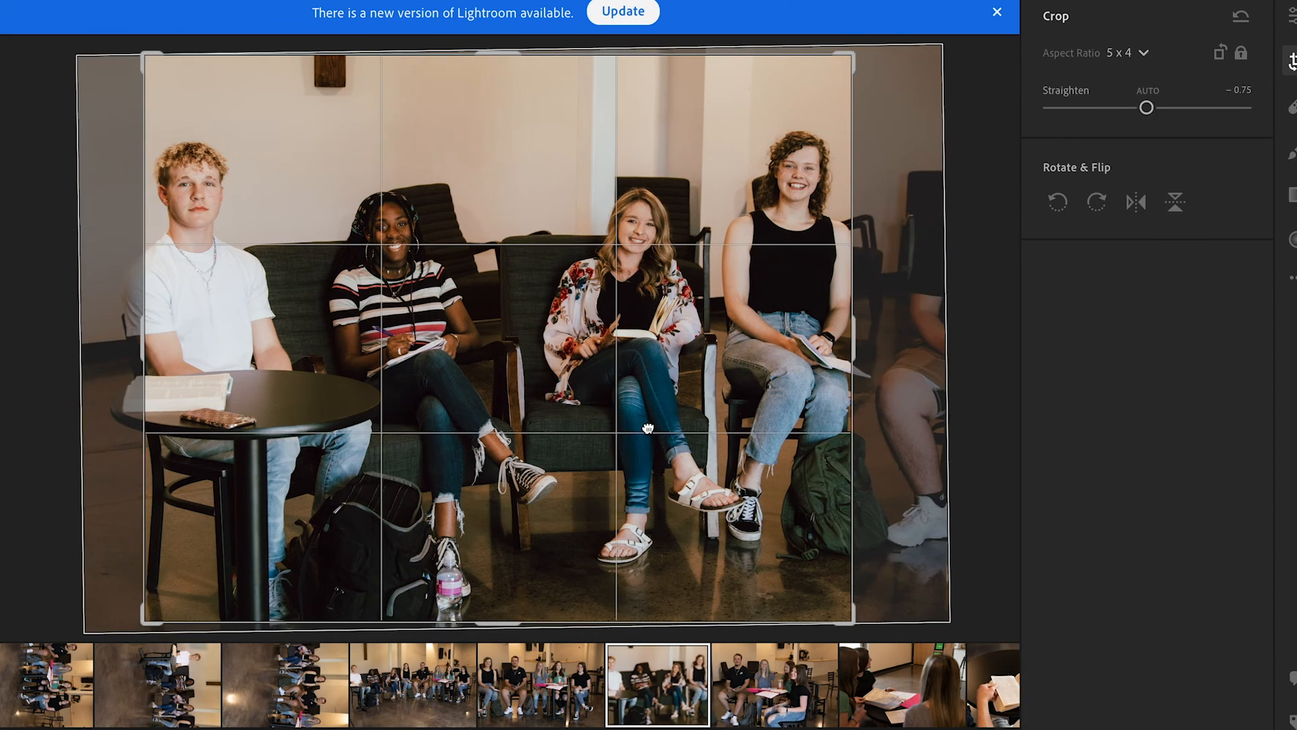
key(Return)
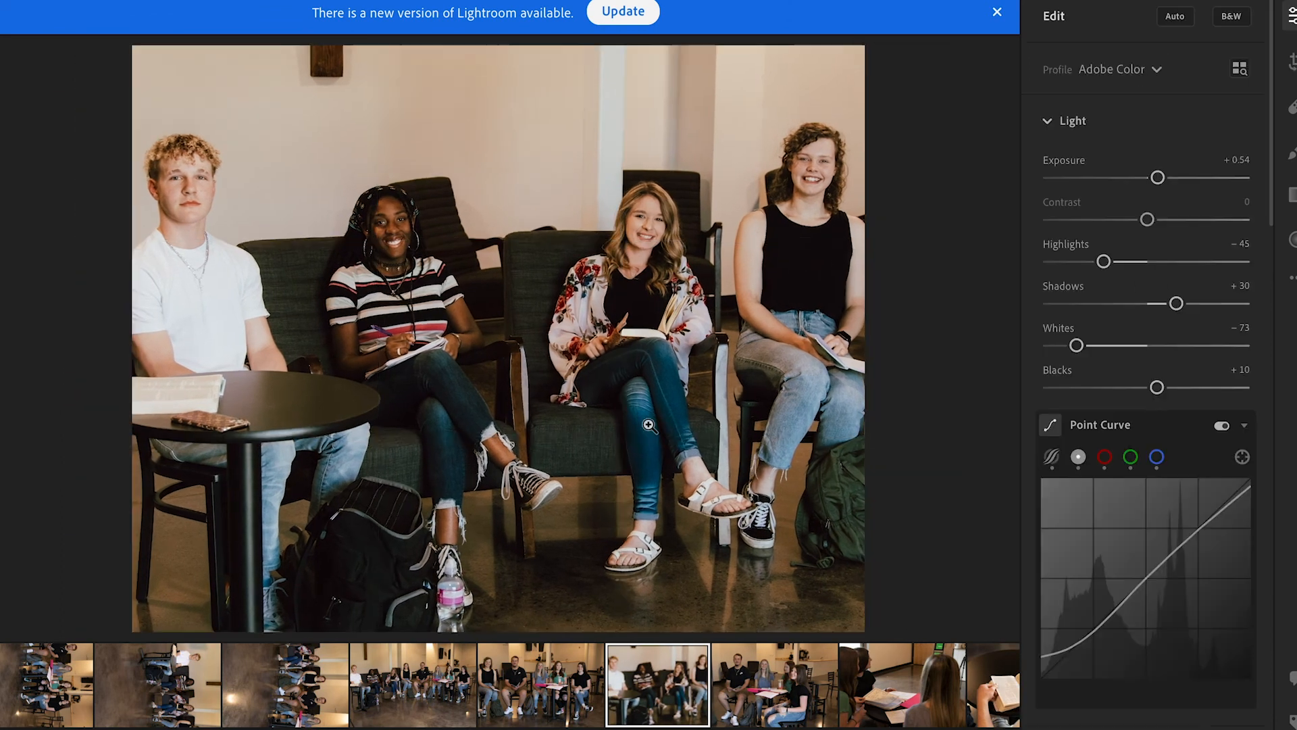